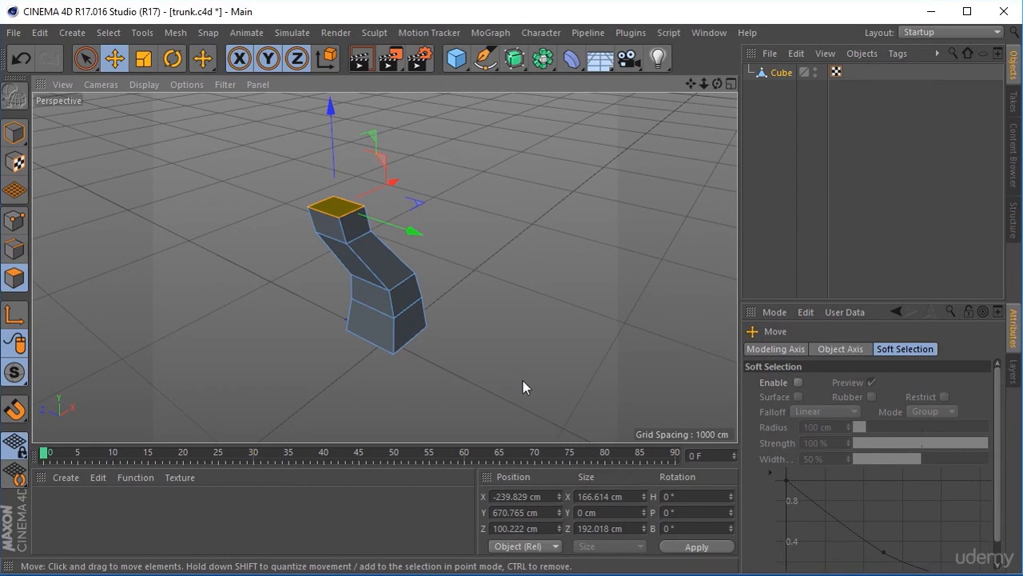
Bevel the side polygon of the trunk's second segment with an offset and extrusion of about 45 cm and inspect the shaded result
{"action": "left_click", "coordinate": [410, 296]}
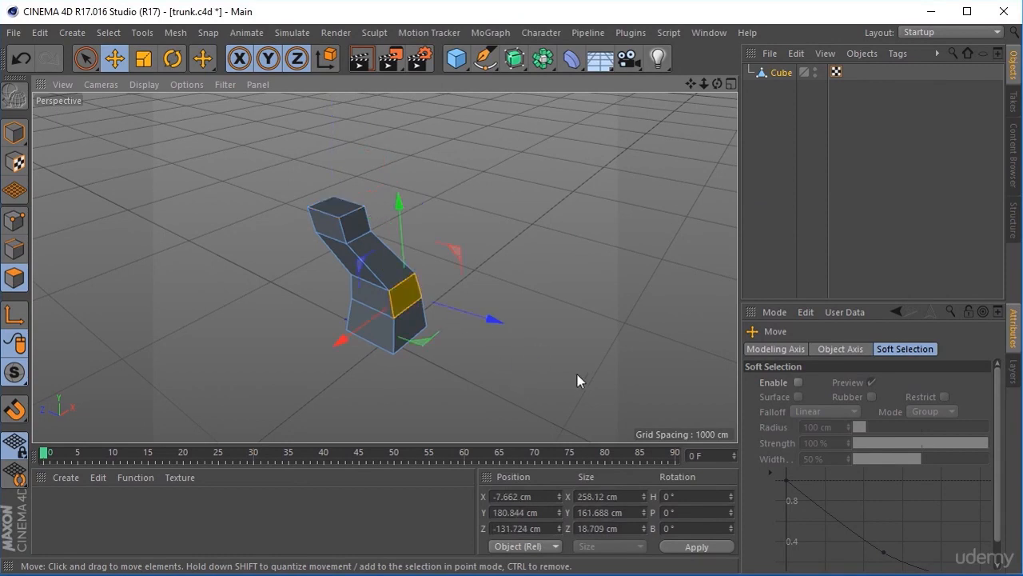
{"action": "right_click", "coordinate": [408, 303]}
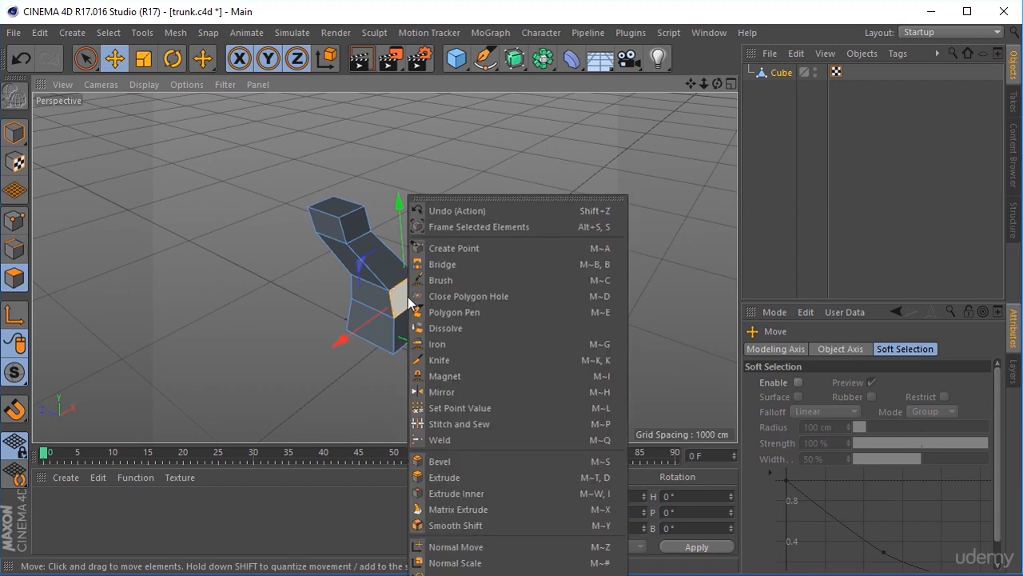
{"action": "left_click", "coordinate": [535, 461]}
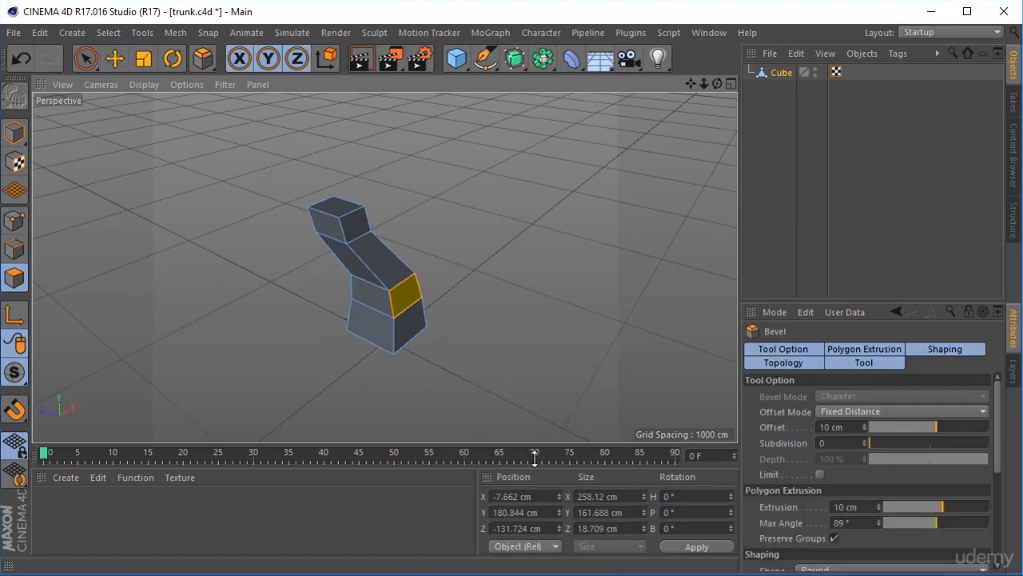
{"action": "mouse_move", "coordinate": [406, 306]}
{"action": "left_mouse_down"}
{"action": "mouse_move", "coordinate": [416, 299]}
{"action": "mouse_move", "coordinate": [414, 309]}
{"action": "left_mouse_up"}
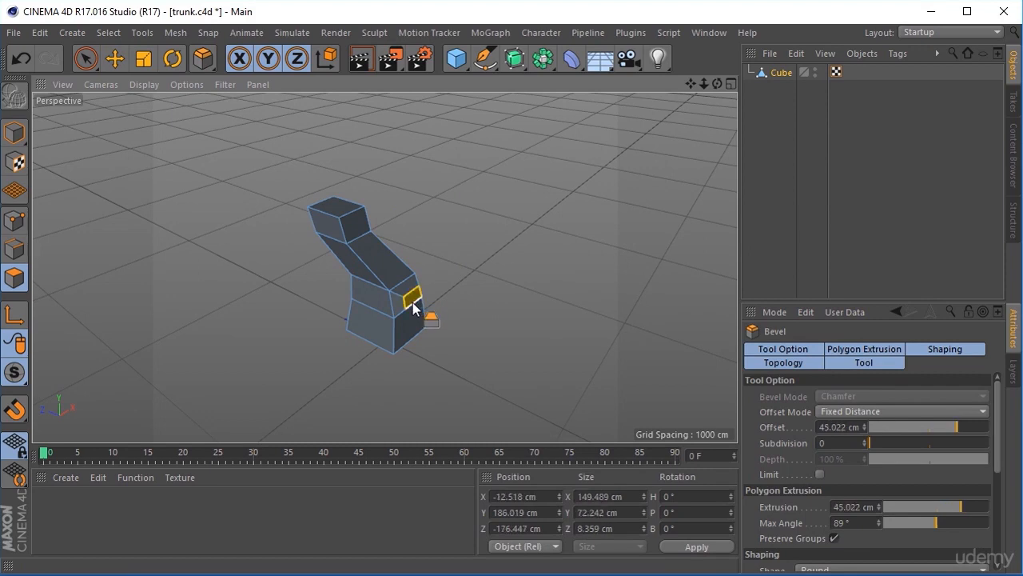
{"action": "left_click_drag", "start_coordinate": [485, 401], "coordinate": [461, 364], "text": "alt"}
{"action": "left_click", "coordinate": [14, 132]}
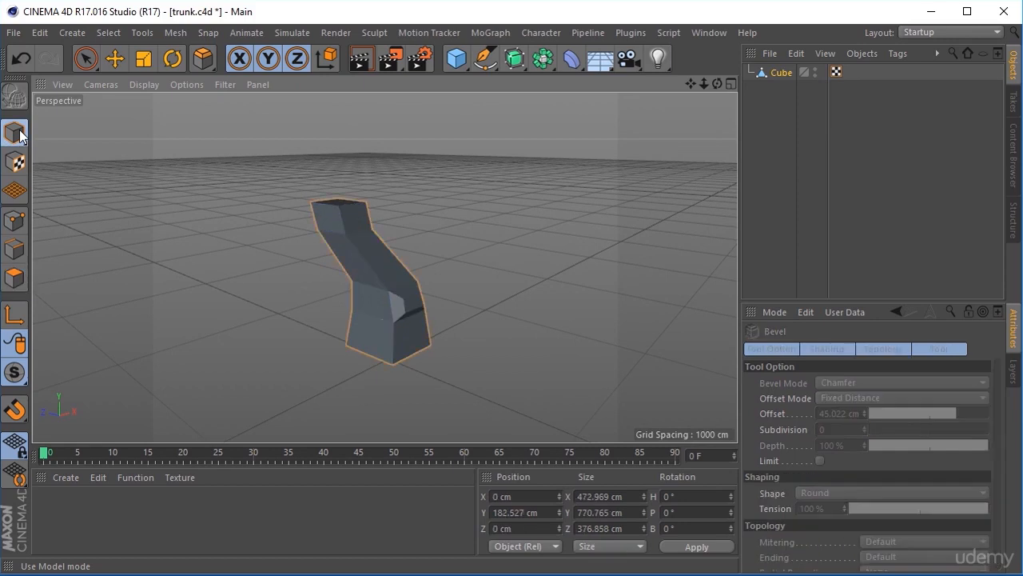
{"action": "left_click", "coordinate": [13, 278]}
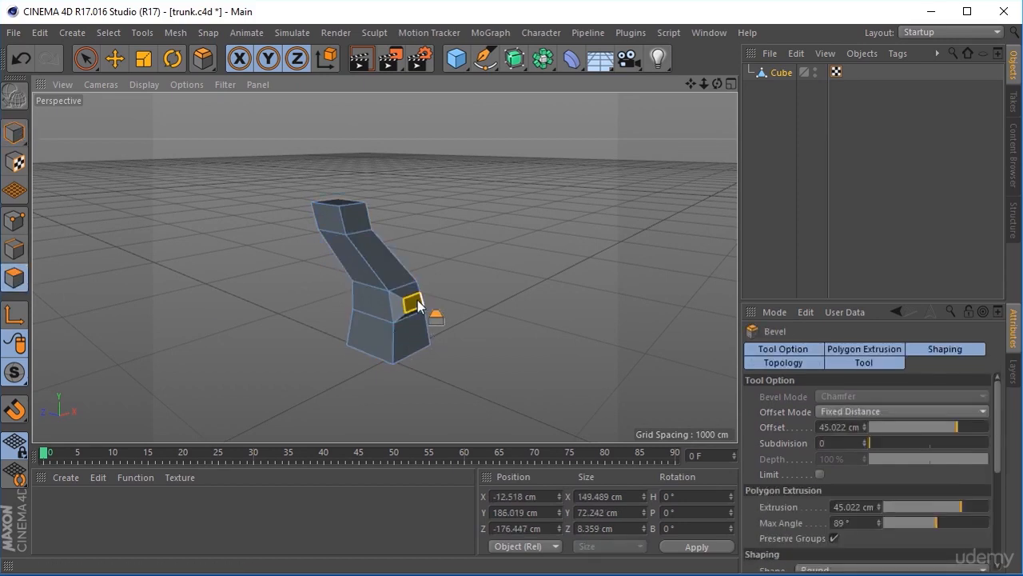
Extrude the beveled polygon outward as a branch and shift its end to about X 59, Y 287, Z -343 cm
{"action": "left_click", "coordinate": [115, 58]}
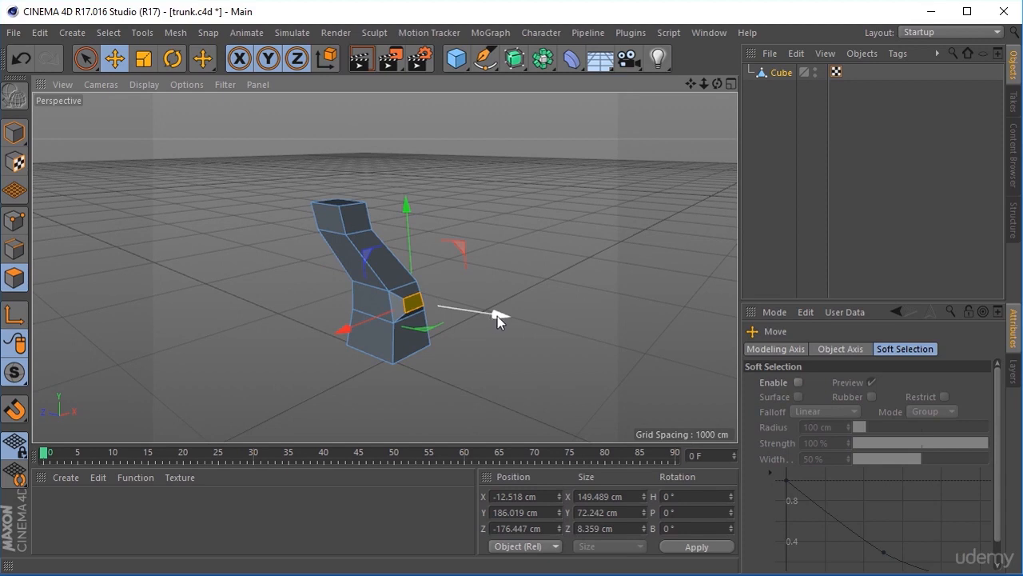
{"action": "left_click_drag", "start_coordinate": [502, 318], "coordinate": [535, 321]}
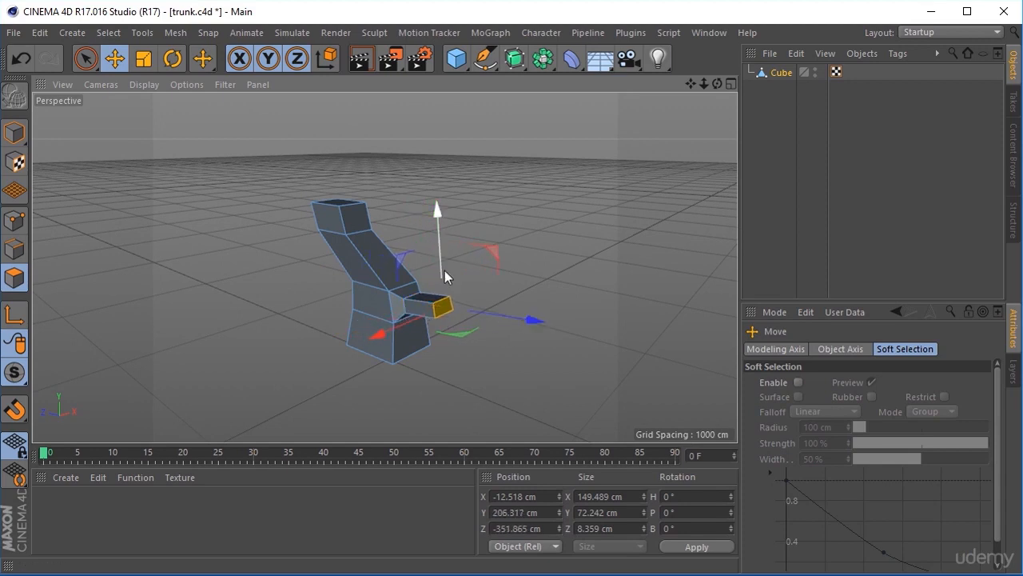
{"action": "left_click_drag", "start_coordinate": [439, 255], "coordinate": [442, 238]}
{"action": "left_click_drag", "start_coordinate": [376, 314], "coordinate": [395, 305]}
Scale the branch's end polygon down to about 75 cm wide and 54 cm high
{"action": "left_click_drag", "start_coordinate": [521, 367], "coordinate": [375, 419], "text": "alt"}
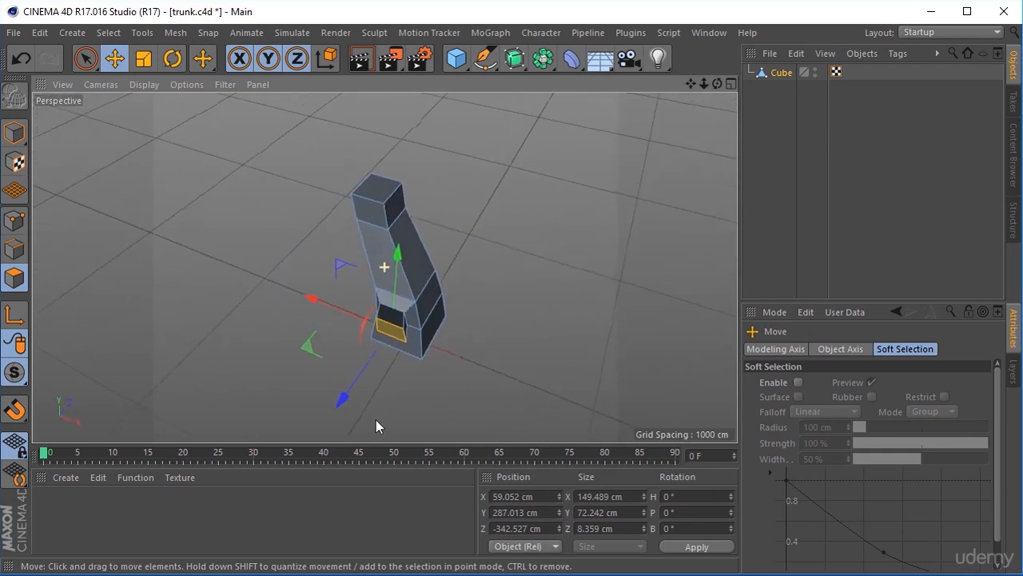
{"action": "left_click", "coordinate": [144, 58]}
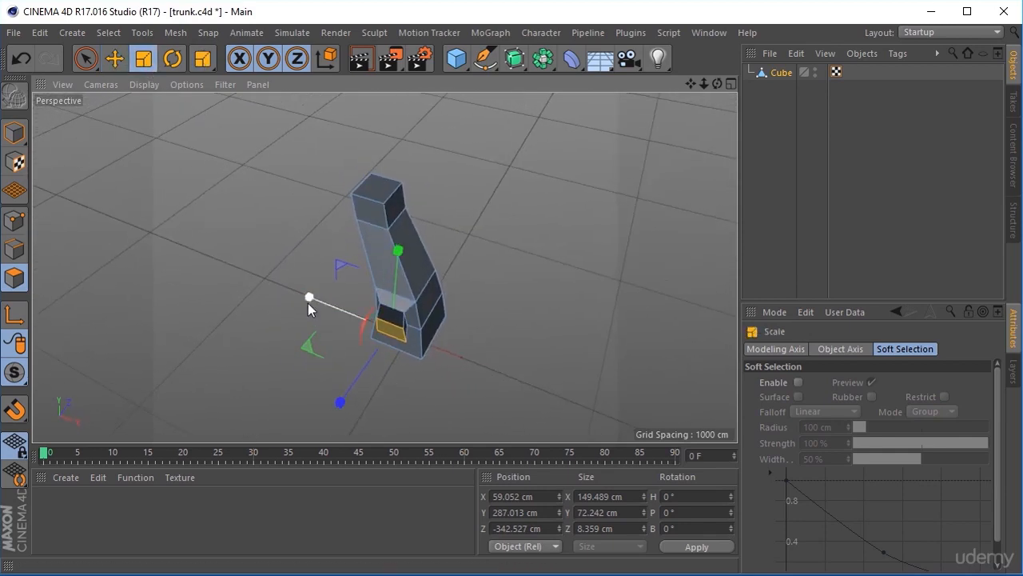
{"action": "left_click_drag", "start_coordinate": [311, 298], "coordinate": [344, 310]}
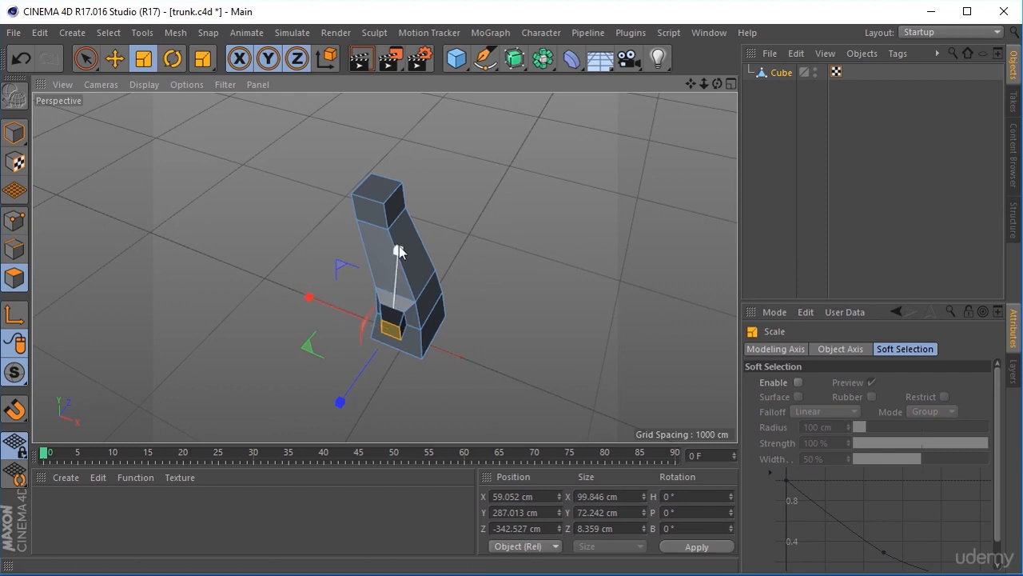
{"action": "left_click_drag", "start_coordinate": [398, 251], "coordinate": [400, 271]}
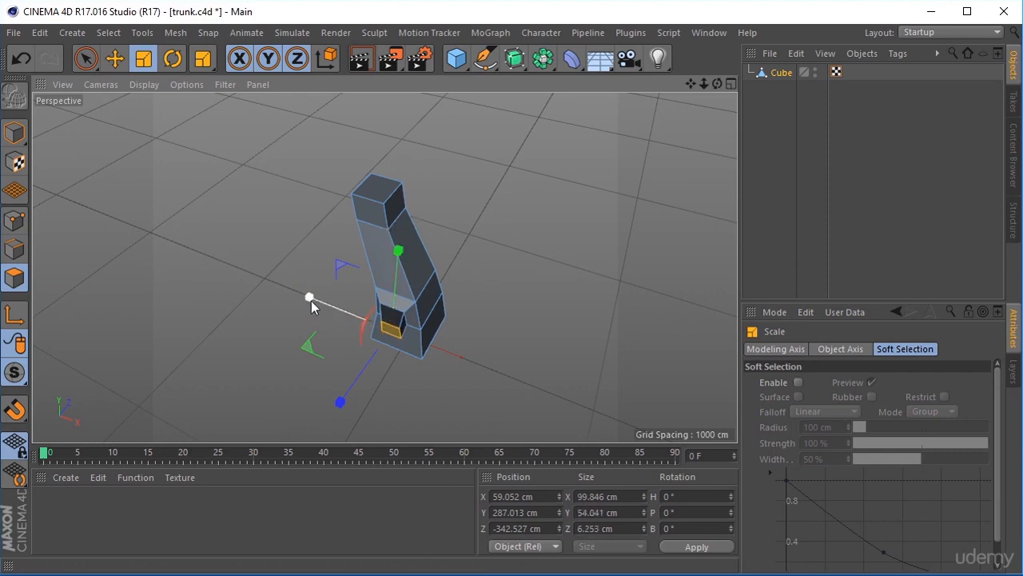
{"action": "left_click_drag", "start_coordinate": [319, 313], "coordinate": [333, 311]}
Reposition the branch end at about X -14 cm, raise it, and extrude a short segment to about Y 367, Z -391 cm
{"action": "left_click_drag", "start_coordinate": [236, 353], "coordinate": [399, 340], "text": "alt"}
{"action": "key", "text": "e"}
{"action": "left_click_drag", "start_coordinate": [444, 368], "coordinate": [472, 314], "text": "alt"}
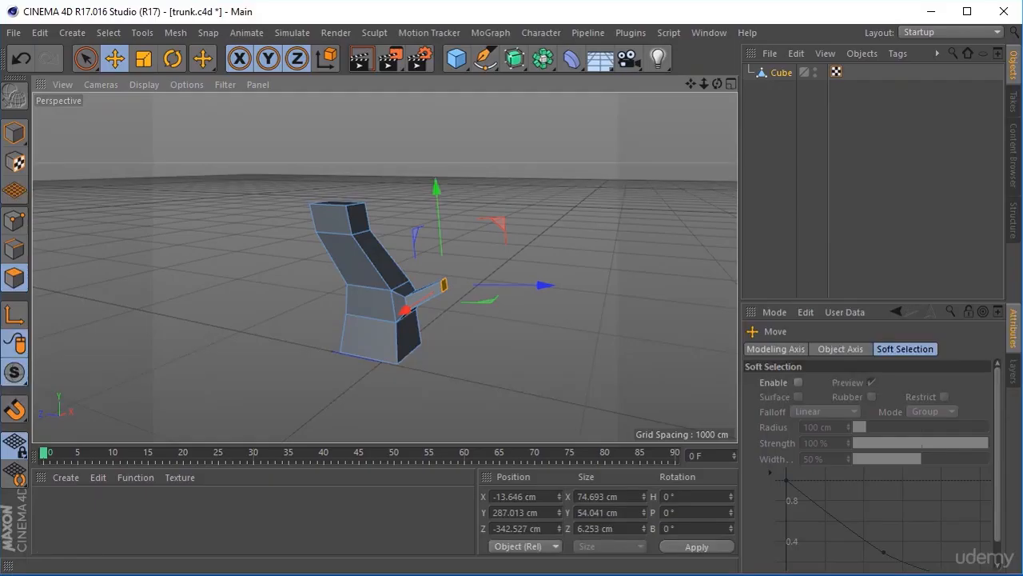
{"action": "left_click_drag", "start_coordinate": [438, 222], "coordinate": [439, 211]}
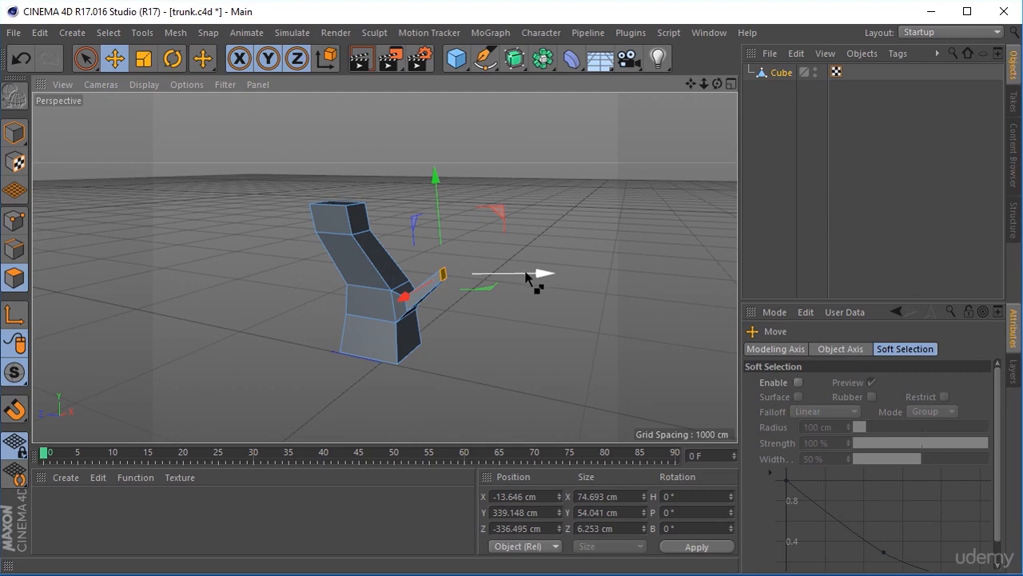
{"action": "left_click_drag", "start_coordinate": [533, 277], "coordinate": [550, 280]}
{"action": "left_click_drag", "start_coordinate": [449, 217], "coordinate": [449, 208]}
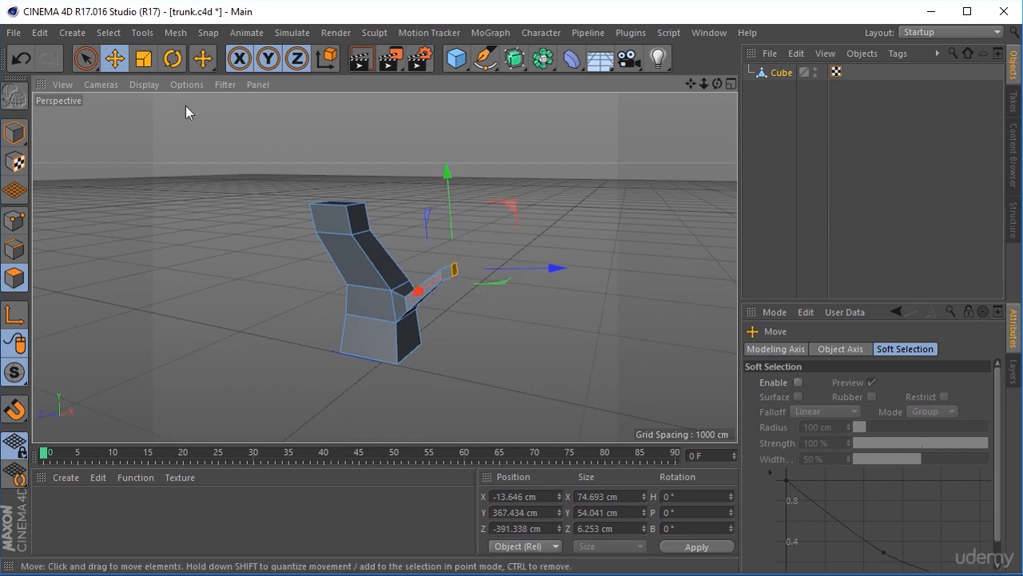
Scale the new end polygon of the branch down to about 37 × 37 cm
{"action": "left_click", "coordinate": [144, 58]}
{"action": "left_click_drag", "start_coordinate": [593, 350], "coordinate": [479, 401], "text": "alt"}
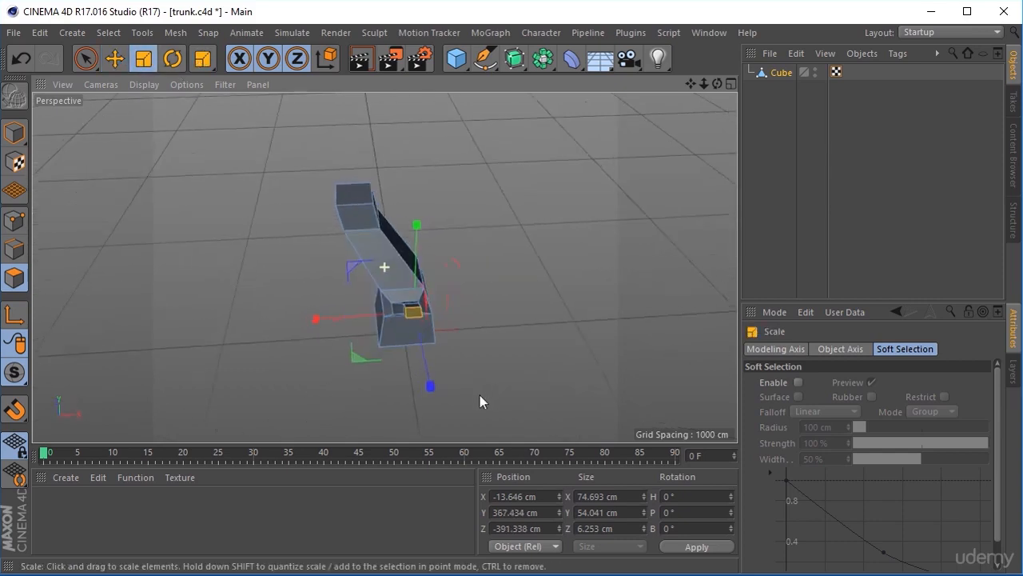
{"action": "left_click_drag", "start_coordinate": [315, 318], "coordinate": [342, 323]}
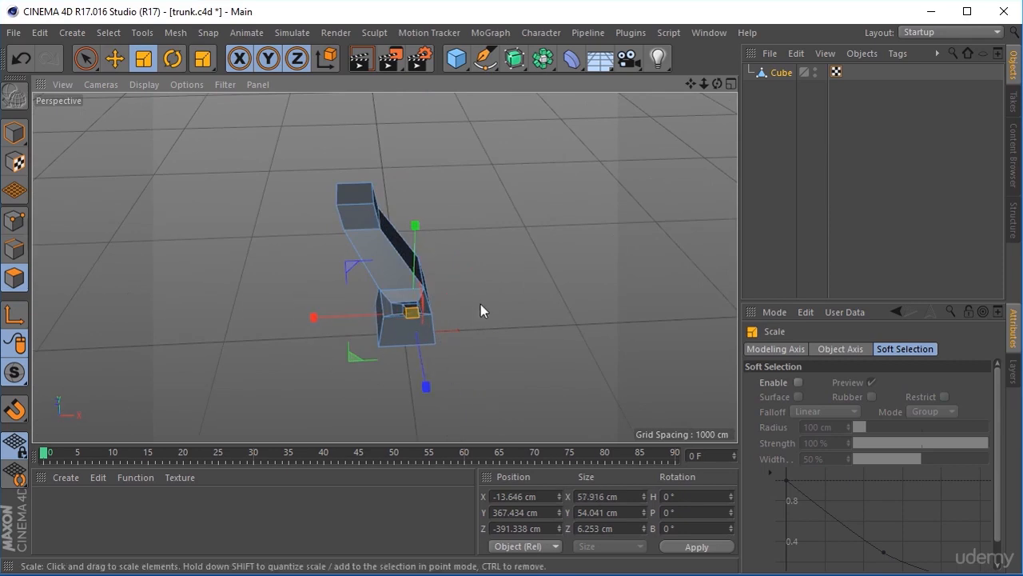
{"action": "left_click_drag", "start_coordinate": [480, 304], "coordinate": [569, 354], "text": "alt"}
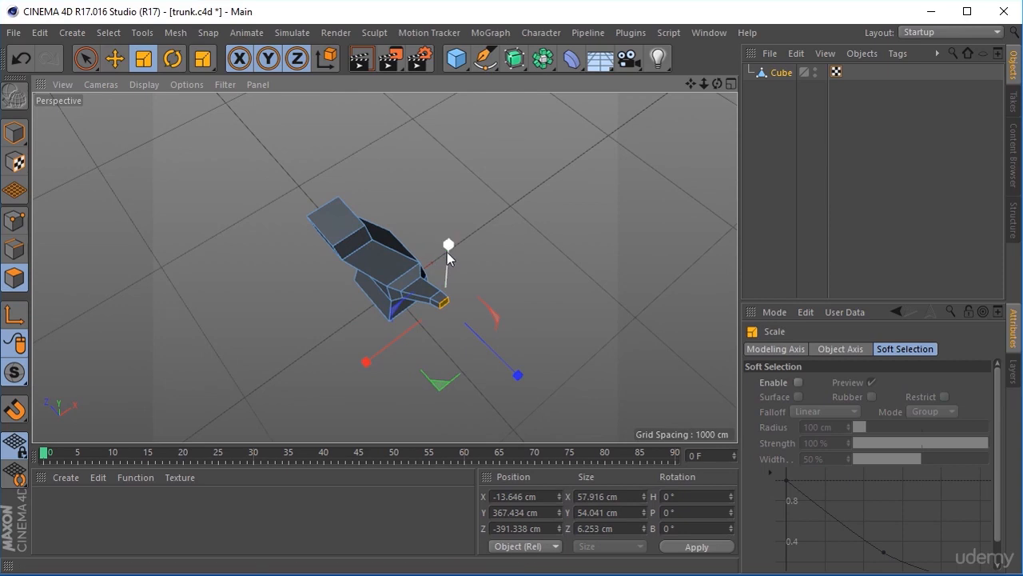
{"action": "left_click_drag", "start_coordinate": [448, 248], "coordinate": [440, 304]}
{"action": "left_click_drag", "start_coordinate": [379, 365], "coordinate": [403, 340]}
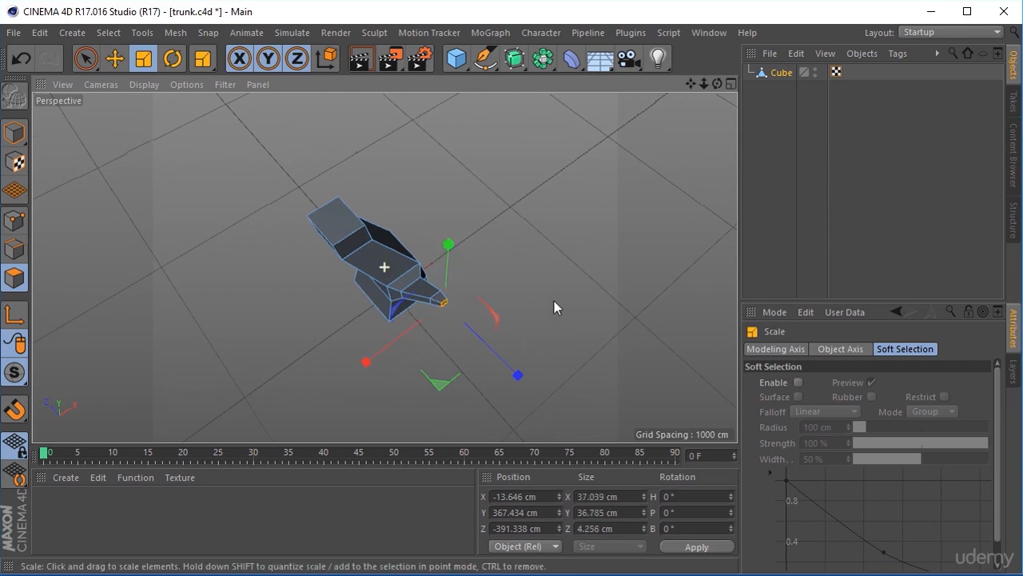
Extrude a longer third branch segment and move its end to about X 53, Y 505, Z -591 cm
{"action": "left_click_drag", "start_coordinate": [555, 304], "coordinate": [609, 188], "text": "alt"}
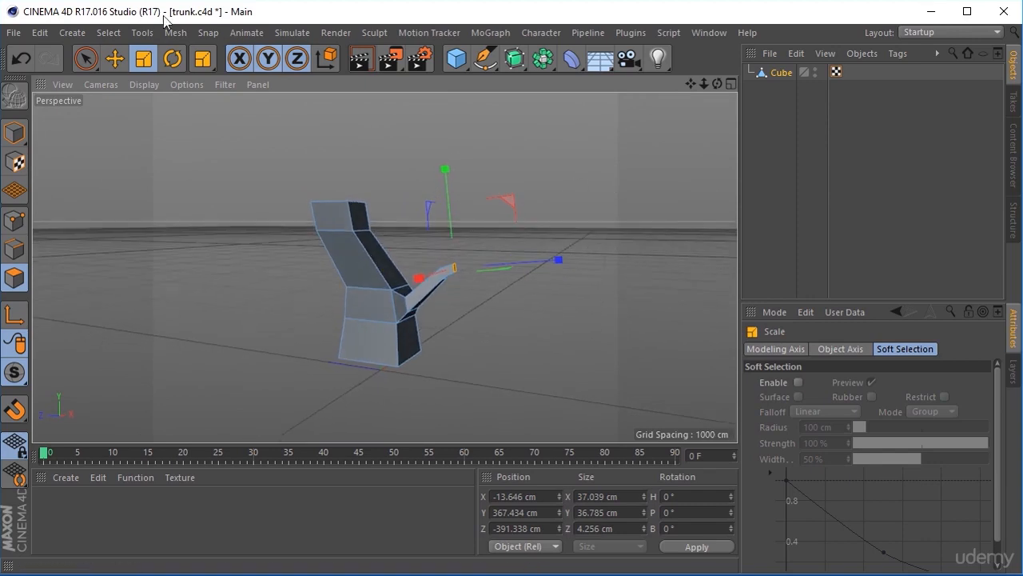
{"action": "left_click", "coordinate": [117, 60]}
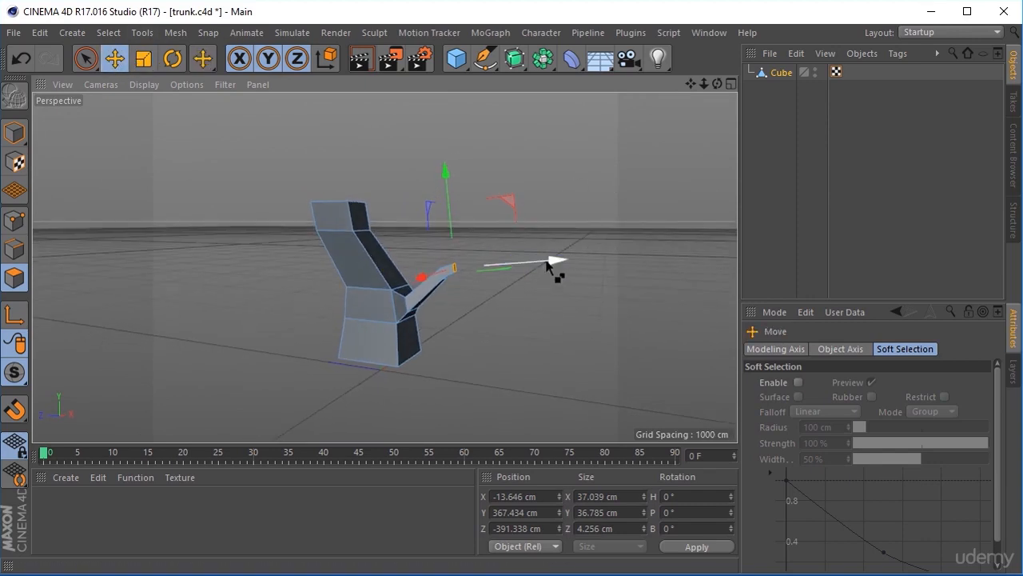
{"action": "left_click_drag", "start_coordinate": [549, 266], "coordinate": [602, 266]}
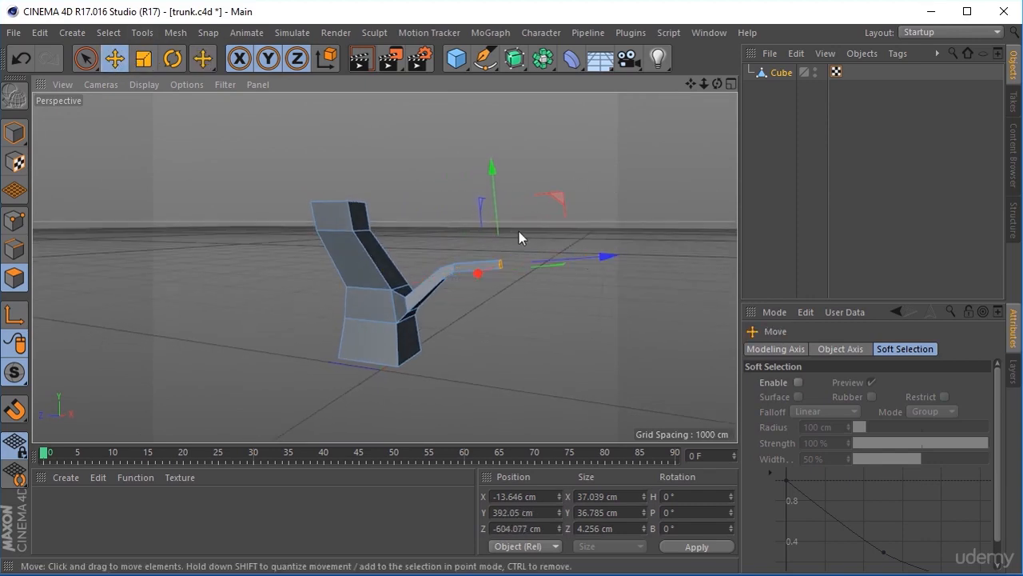
{"action": "left_click_drag", "start_coordinate": [496, 212], "coordinate": [494, 179]}
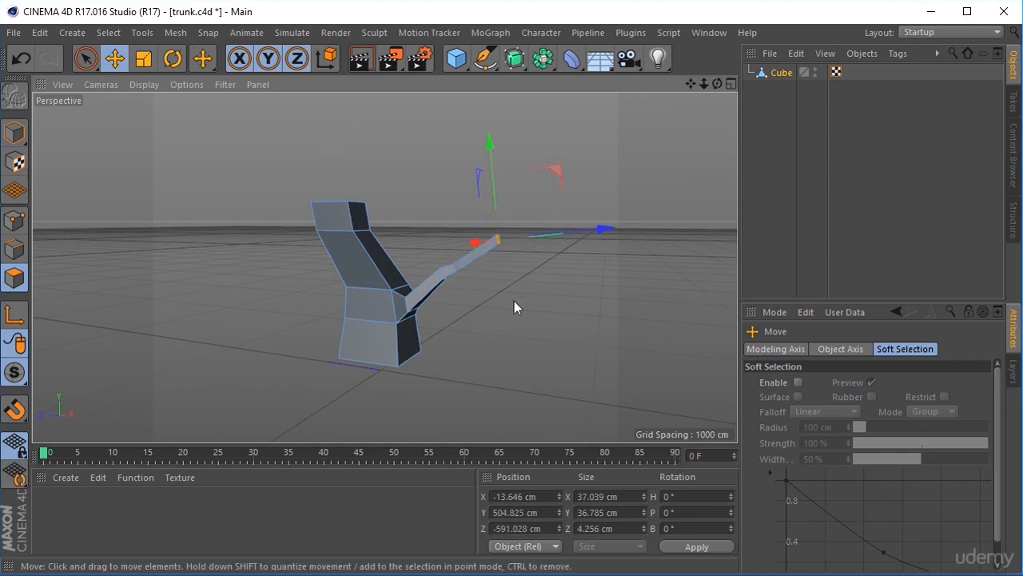
{"action": "left_click_drag", "start_coordinate": [515, 301], "coordinate": [348, 351], "text": "alt"}
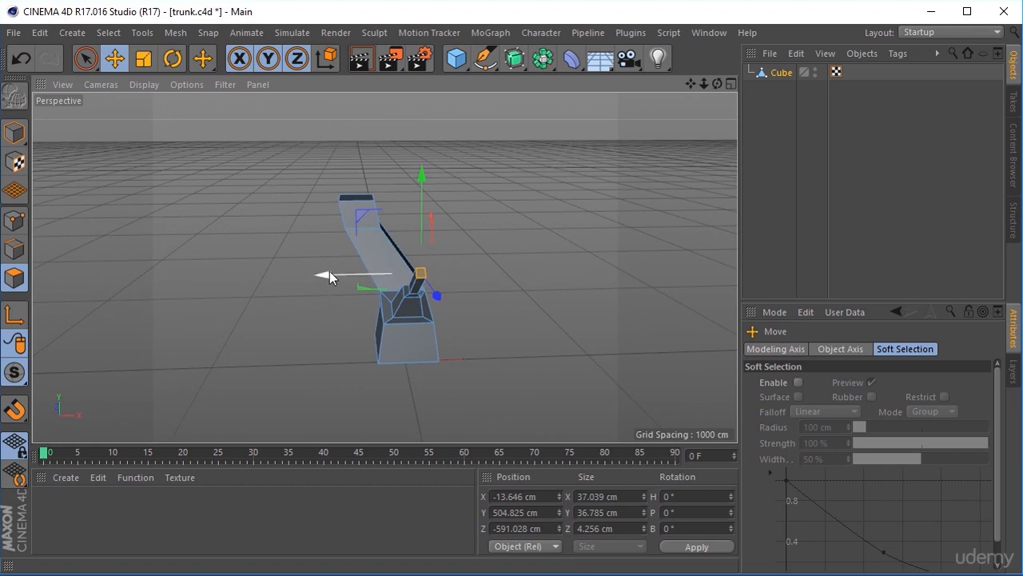
{"action": "left_click_drag", "start_coordinate": [330, 272], "coordinate": [348, 270]}
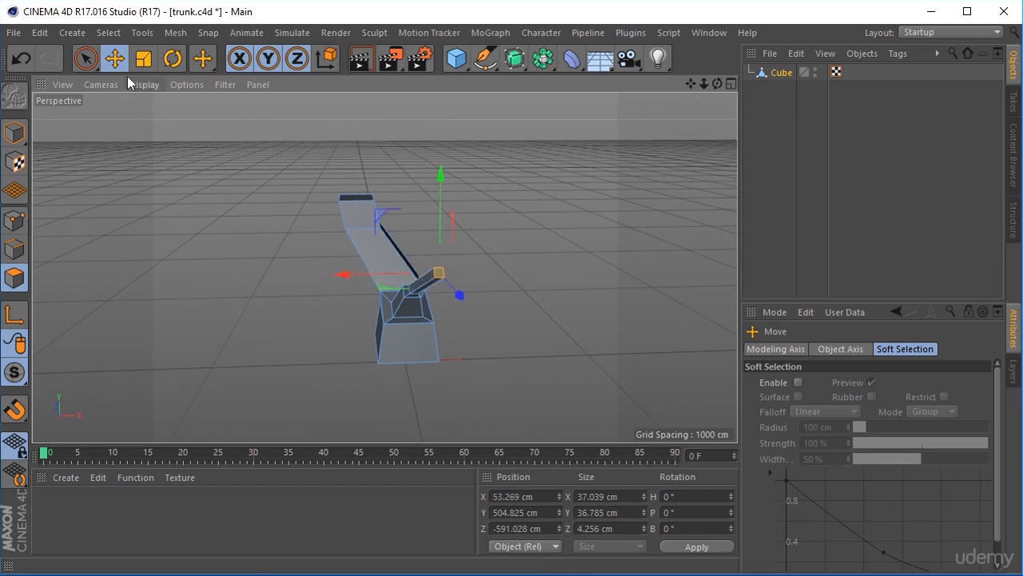
Scale the branch tip down to about 27 cm wide and 23 cm high, and switch to the Move tool
{"action": "left_click", "coordinate": [143, 59]}
{"action": "left_click_drag", "start_coordinate": [442, 172], "coordinate": [447, 211]}
{"action": "left_click_drag", "start_coordinate": [344, 272], "coordinate": [371, 268]}
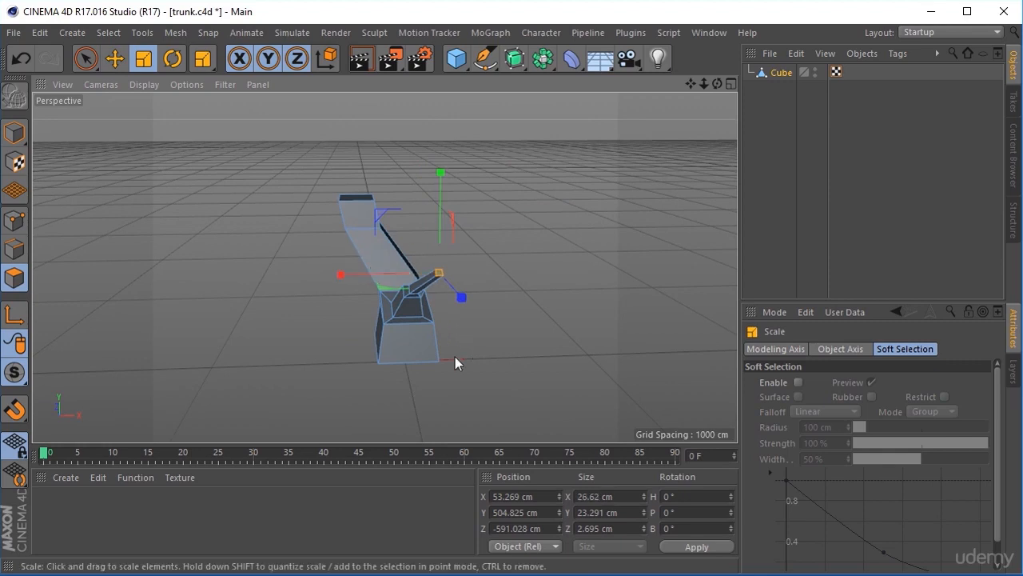
{"action": "left_click_drag", "start_coordinate": [454, 355], "coordinate": [568, 341], "text": "alt"}
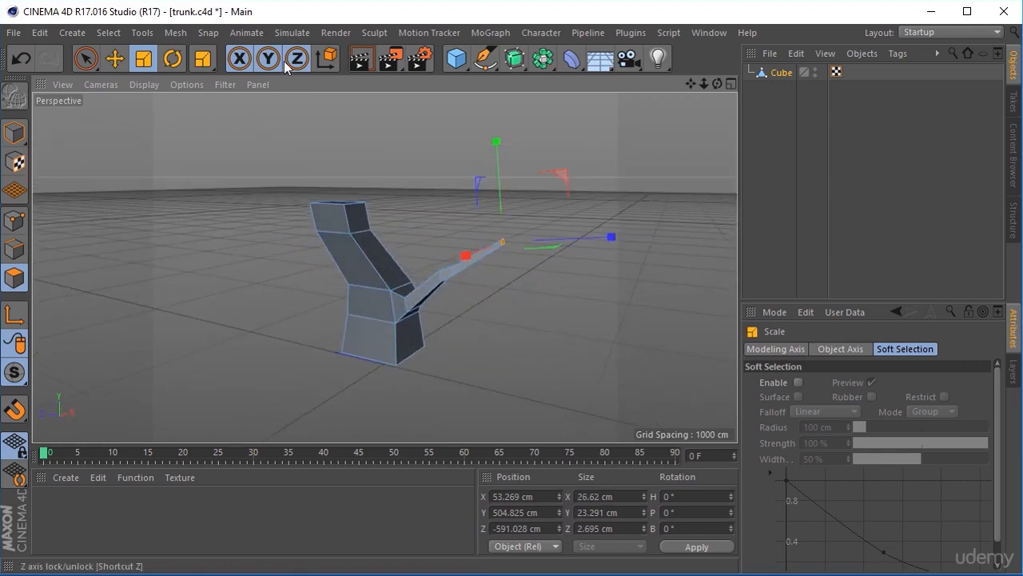
{"action": "left_click", "coordinate": [116, 61]}
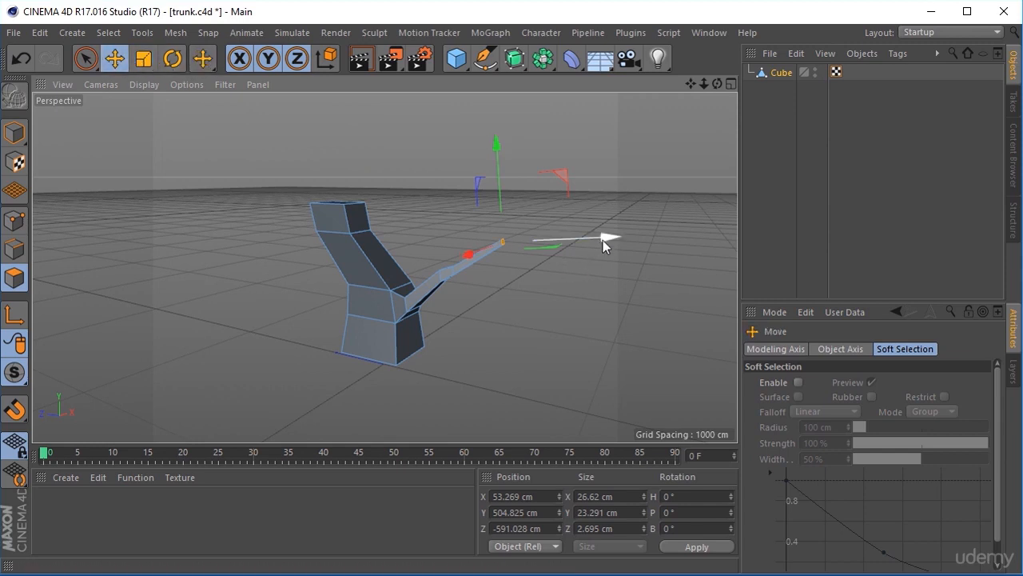
{"action": "left_click_drag", "start_coordinate": [606, 238], "coordinate": [650, 236]}
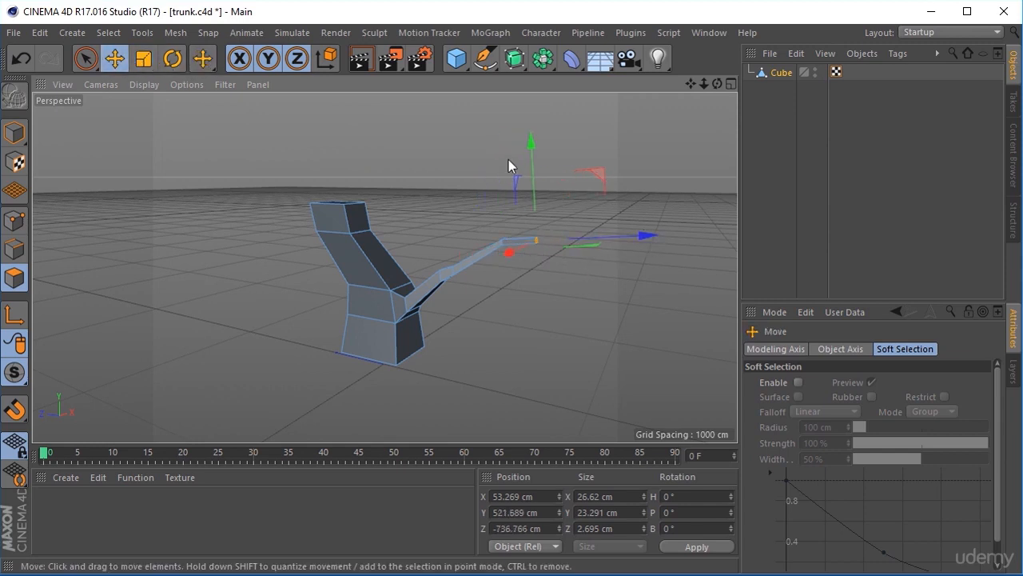
{"action": "left_click_drag", "start_coordinate": [533, 164], "coordinate": [524, 117]}
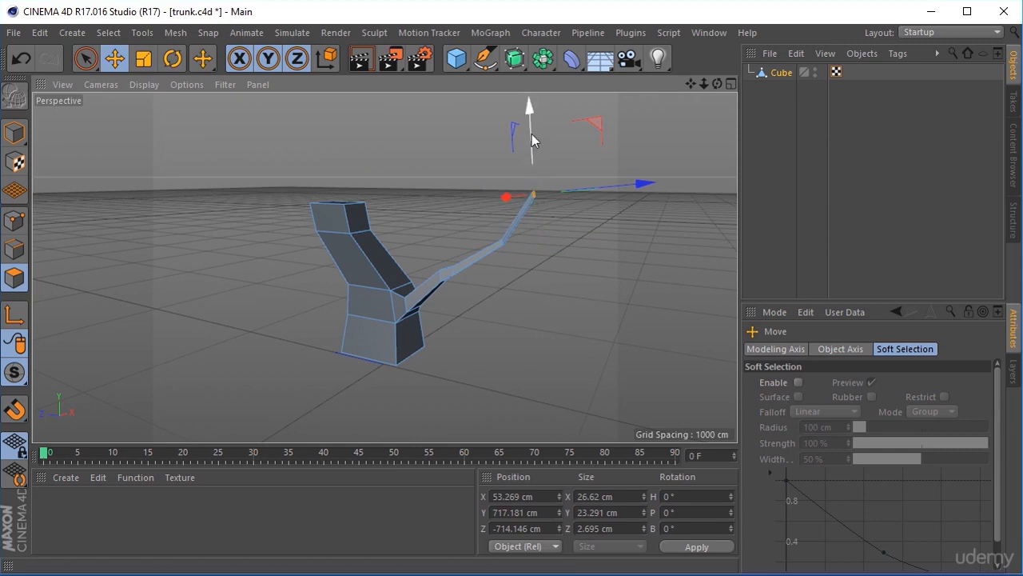
{"action": "left_click_drag", "start_coordinate": [531, 134], "coordinate": [497, 216]}
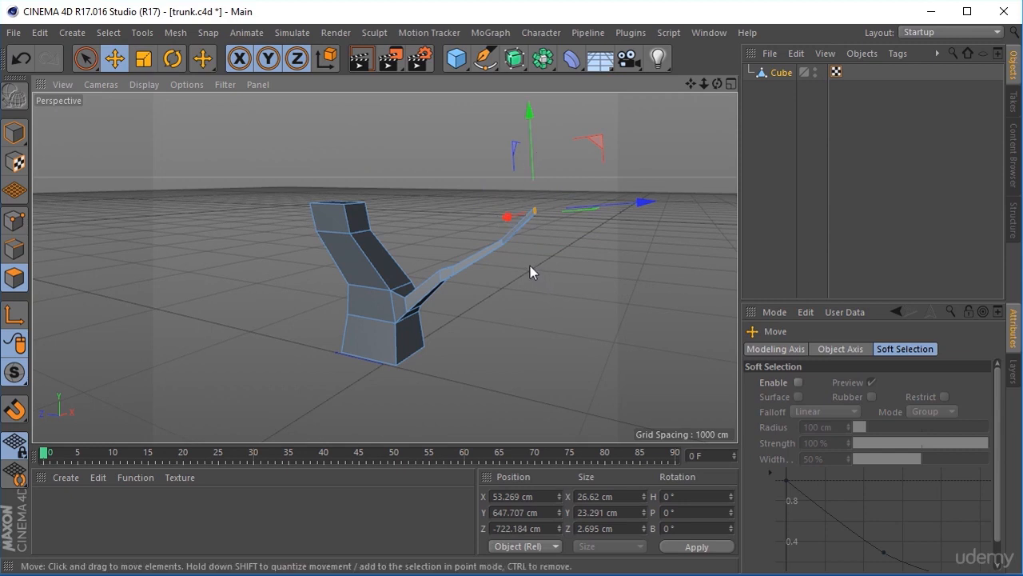
{"action": "key", "text": "ctrl+z"}
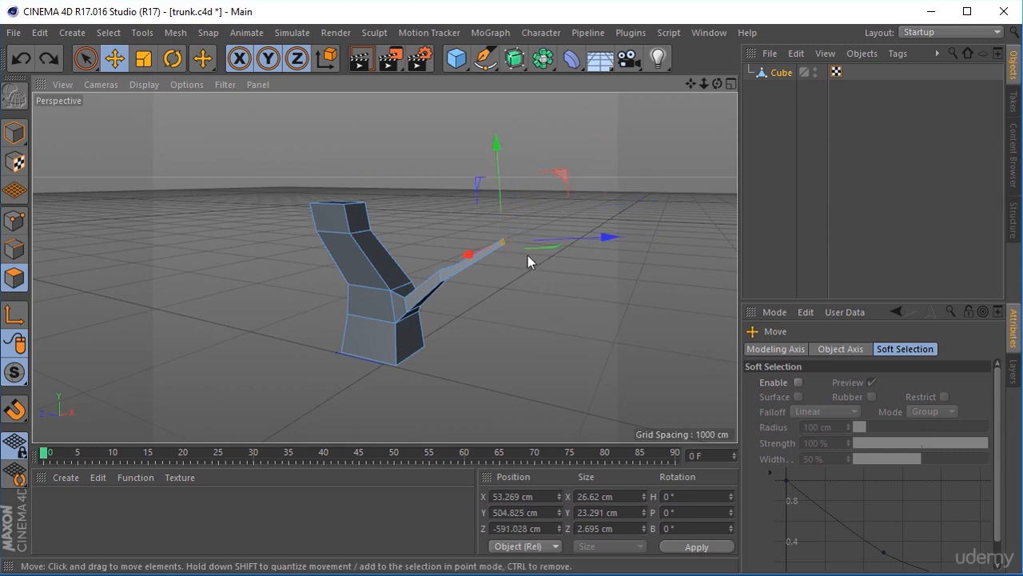
Pull the branch tip back to about Y 420, Z -492 cm, and extrude another segment up and outward to about Y 646, Z -632 cm
{"action": "left_click_drag", "start_coordinate": [589, 237], "coordinate": [563, 237]}
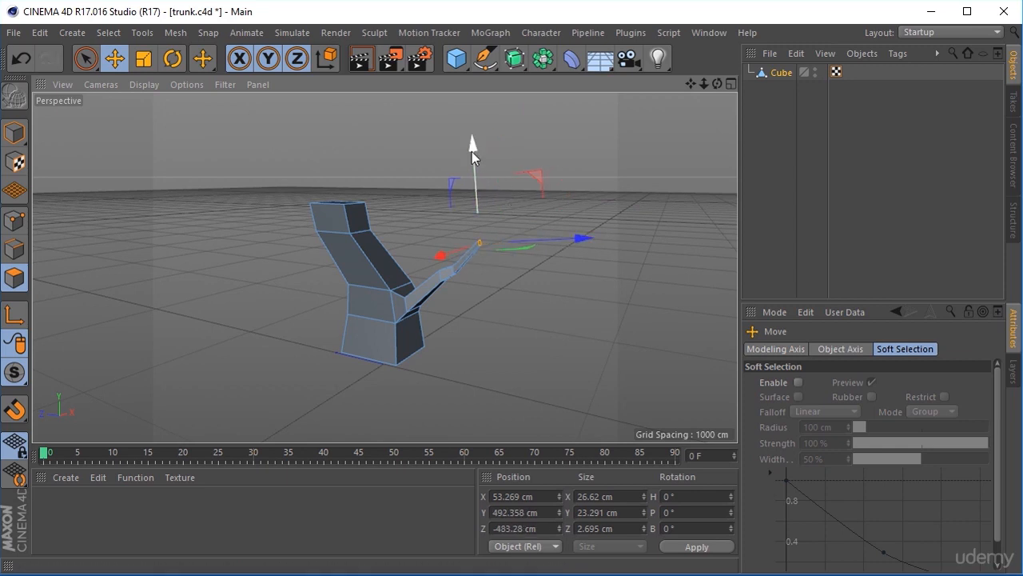
{"action": "left_click_drag", "start_coordinate": [472, 164], "coordinate": [477, 169]}
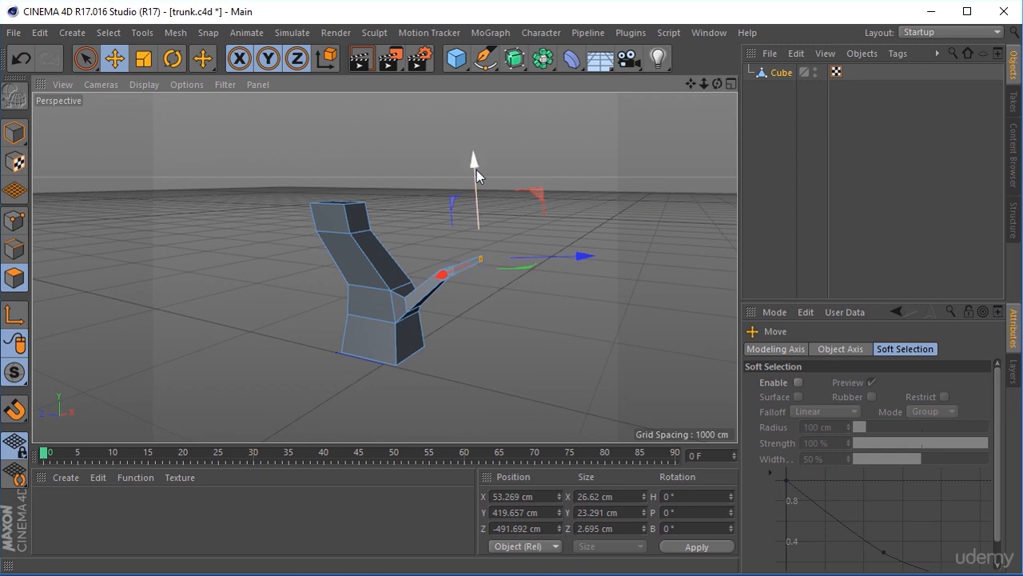
{"action": "left_click_drag", "start_coordinate": [583, 263], "coordinate": [616, 254]}
{"action": "left_click_drag", "start_coordinate": [514, 198], "coordinate": [498, 153]}
Scale down the end polygon of the branch's last segment to taper its tip
{"action": "left_click_drag", "start_coordinate": [534, 329], "coordinate": [480, 313], "text": "alt"}
{"action": "left_click", "coordinate": [144, 58]}
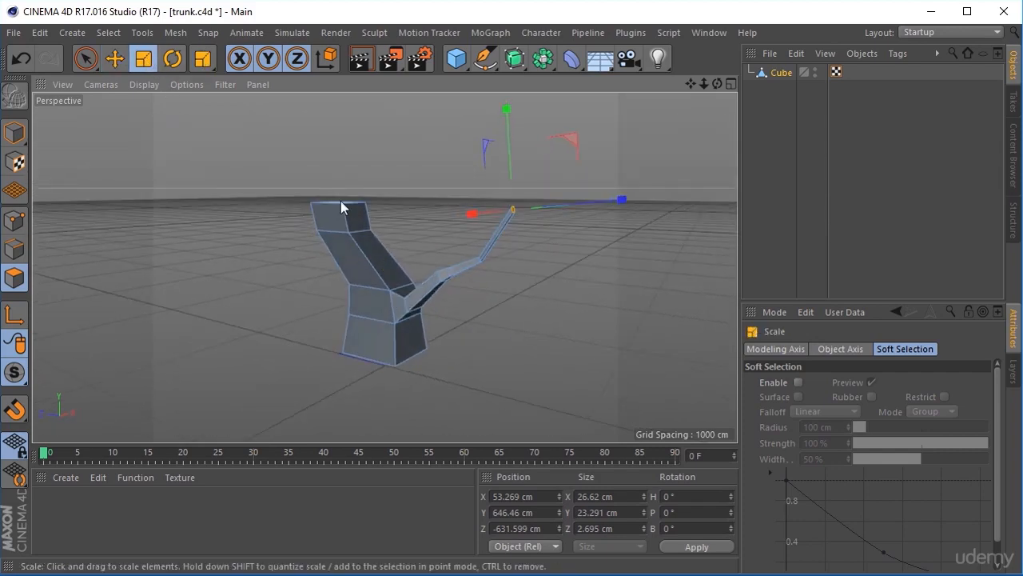
{"action": "left_click_drag", "start_coordinate": [428, 202], "coordinate": [393, 260], "text": "alt"}
{"action": "left_click_drag", "start_coordinate": [455, 162], "coordinate": [449, 207]}
{"action": "left_click_drag", "start_coordinate": [321, 323], "coordinate": [468, 340], "text": "alt"}
Extrude the upper polygon in the middle of the branch into a side twig, with its end at about Y 575, Z -411 cm
{"action": "left_click", "coordinate": [451, 267]}
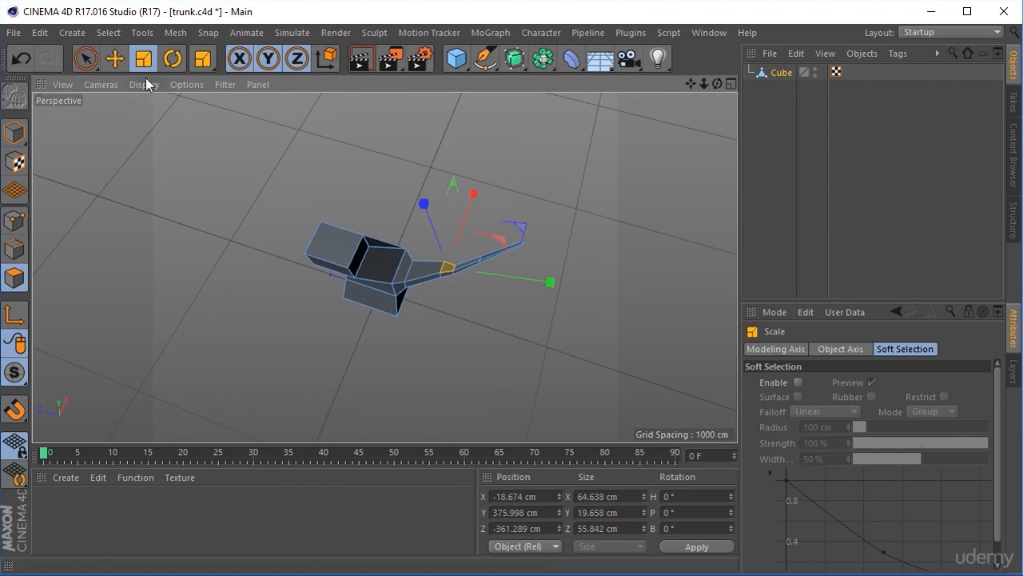
{"action": "left_click", "coordinate": [114, 59]}
{"action": "left_click_drag", "start_coordinate": [403, 321], "coordinate": [415, 158], "text": "alt"}
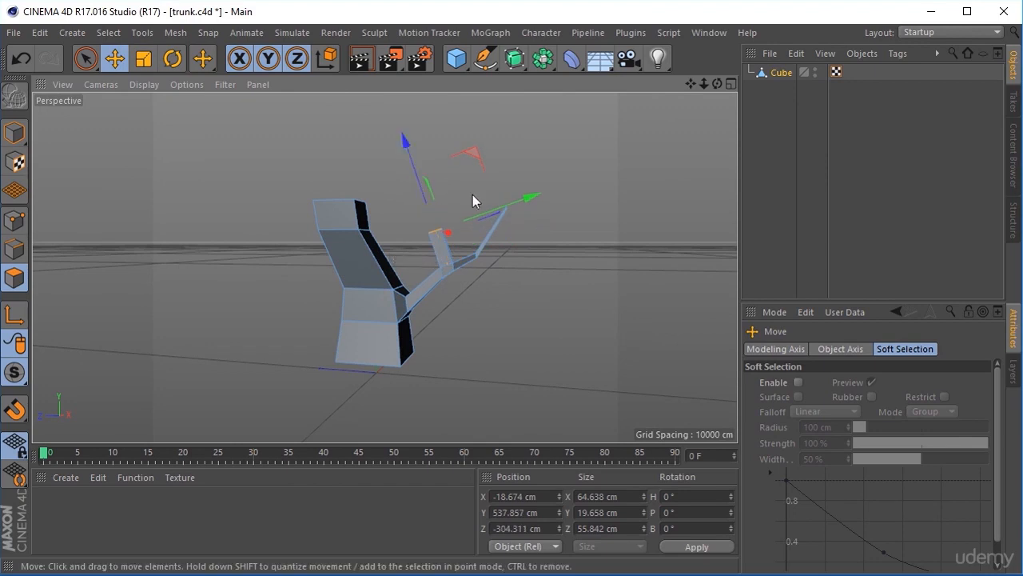
{"action": "left_click_drag", "start_coordinate": [519, 201], "coordinate": [547, 193]}
Scale the side twig's end polygon down to about 29 × 9 × 26 cm
{"action": "left_click", "coordinate": [144, 58]}
{"action": "left_click_drag", "start_coordinate": [492, 275], "coordinate": [290, 341], "text": "alt"}
{"action": "left_click_drag", "start_coordinate": [454, 294], "coordinate": [344, 378], "text": "alt"}
{"action": "left_click_drag", "start_coordinate": [344, 377], "coordinate": [334, 342]}
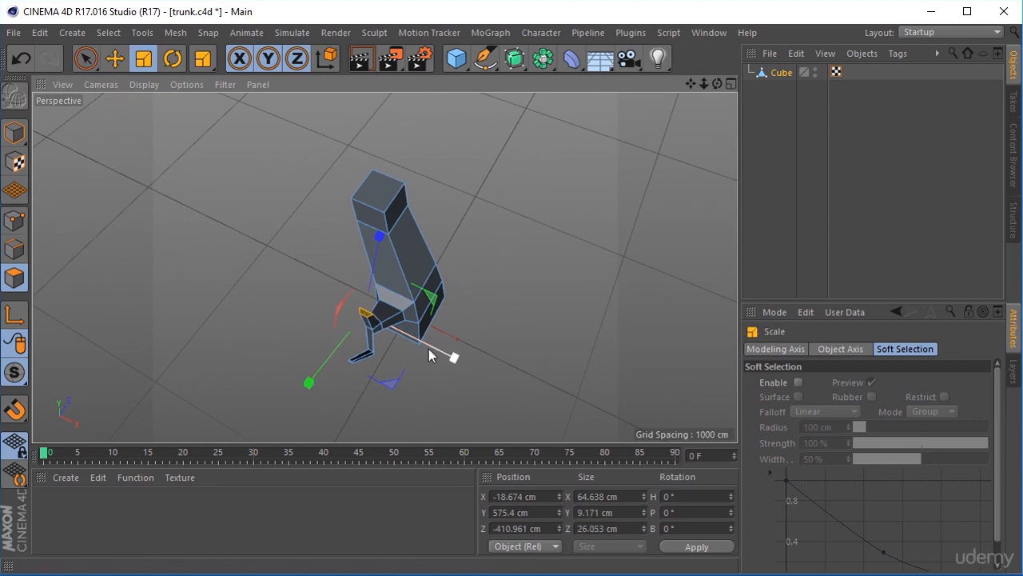
{"action": "left_click_drag", "start_coordinate": [453, 357], "coordinate": [545, 205]}
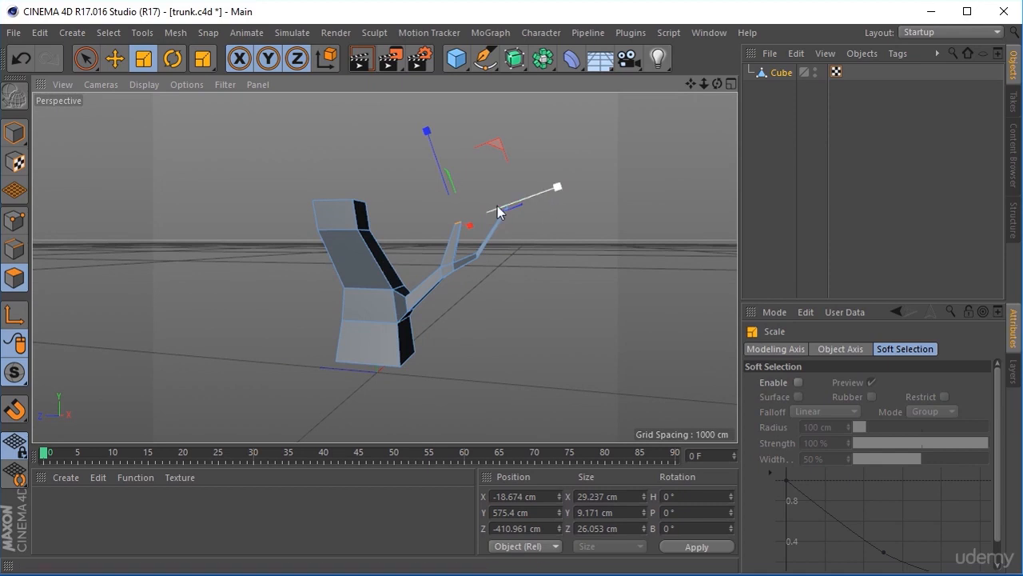
Extrude a second twig segment up to about X -100, Y 691, Z -370 cm and scale its end to about 20 × 4 × 13 cm
{"action": "left_click", "coordinate": [125, 64]}
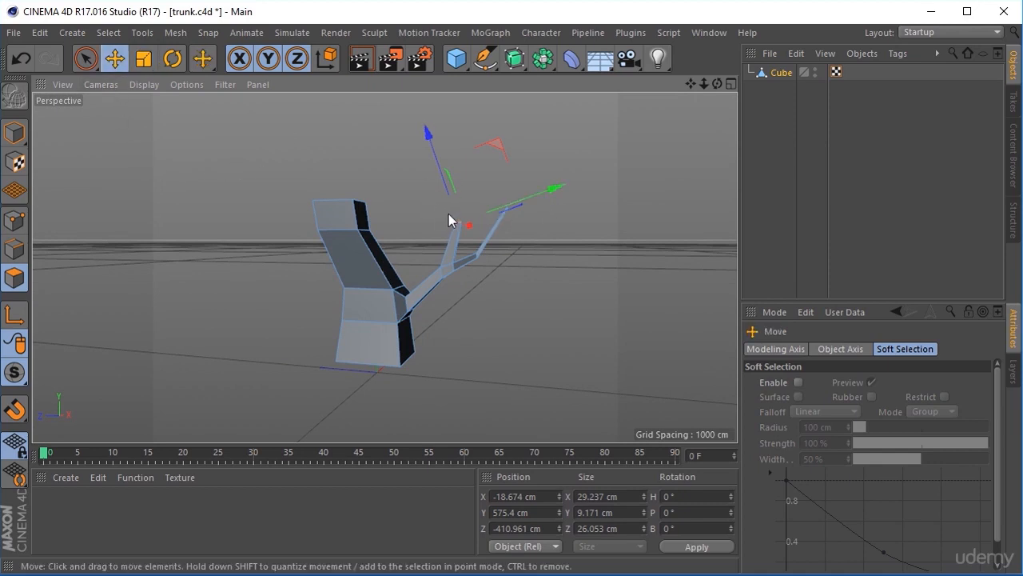
{"action": "left_click_drag", "start_coordinate": [450, 167], "coordinate": [439, 143]}
{"action": "left_click_drag", "start_coordinate": [557, 243], "coordinate": [247, 247], "text": "alt"}
{"action": "left_click", "coordinate": [145, 66]}
{"action": "left_click_drag", "start_coordinate": [347, 336], "coordinate": [422, 372]}
{"action": "left_click", "coordinate": [114, 59]}
{"action": "left_click_drag", "start_coordinate": [280, 370], "coordinate": [491, 164], "text": "alt"}
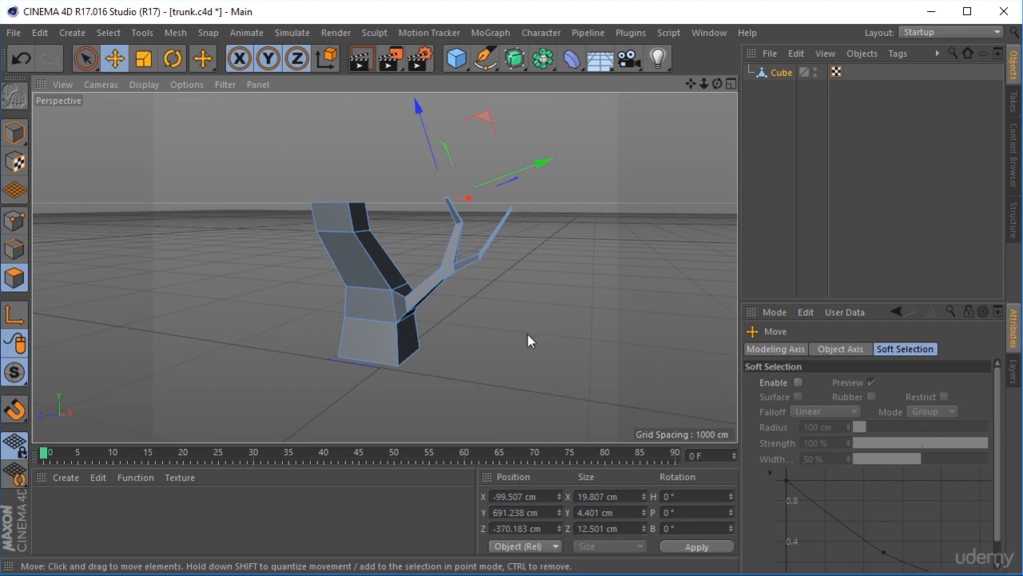
Extrude the side polygon near the trunk's top into a second branch, with its end at about X -672, Y 683, Z 397 cm
{"action": "left_click", "coordinate": [335, 215]}
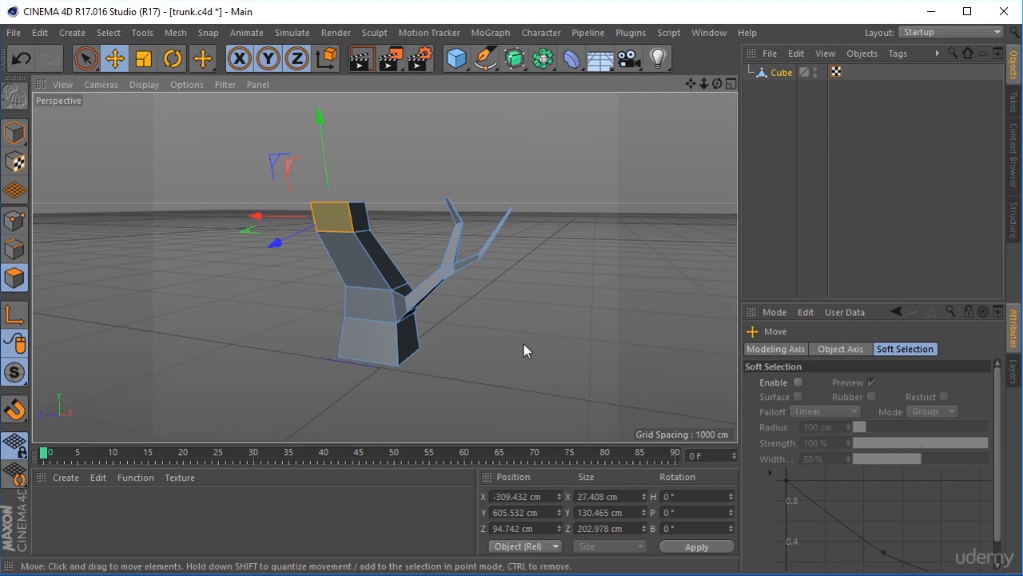
{"action": "left_click_drag", "start_coordinate": [523, 345], "coordinate": [253, 327], "text": "alt"}
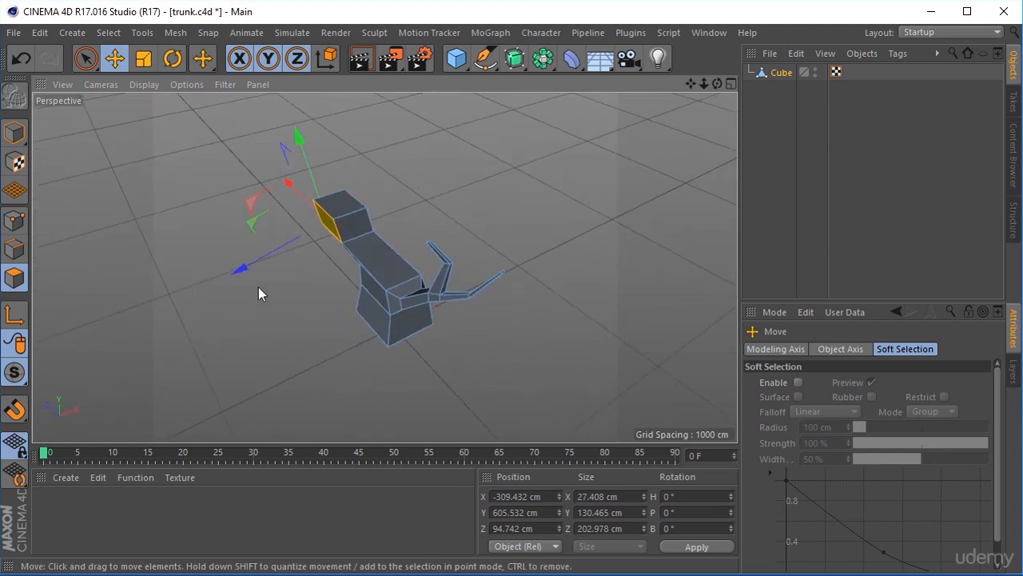
{"action": "left_click_drag", "start_coordinate": [259, 287], "coordinate": [176, 312], "text": "ctrl"}
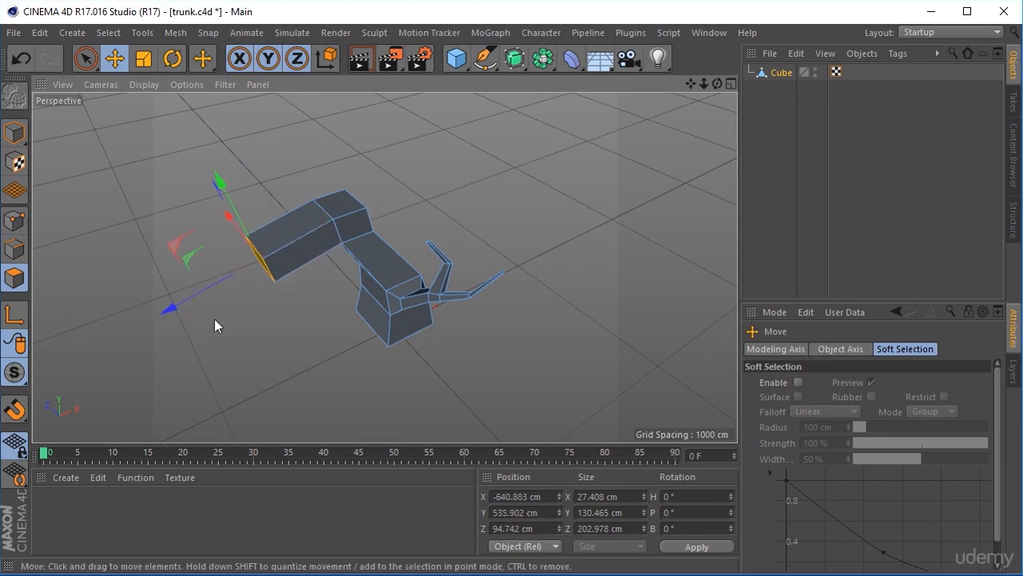
{"action": "left_click_drag", "start_coordinate": [310, 335], "coordinate": [273, 259], "text": "alt"}
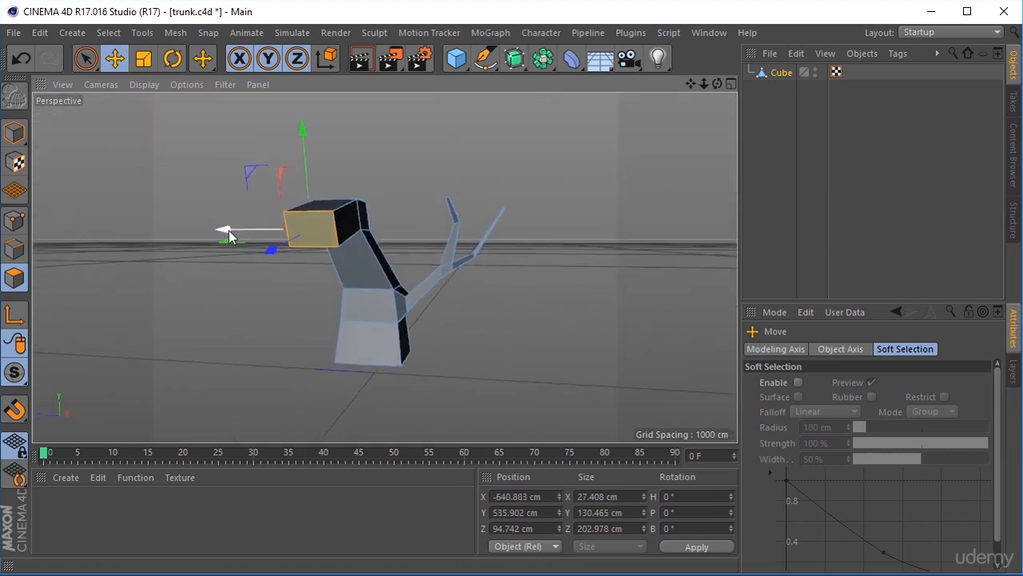
{"action": "left_click_drag", "start_coordinate": [229, 230], "coordinate": [157, 217]}
{"action": "left_click_drag", "start_coordinate": [227, 157], "coordinate": [235, 117]}
{"action": "left_click_drag", "start_coordinate": [391, 161], "coordinate": [392, 205], "text": "alt"}
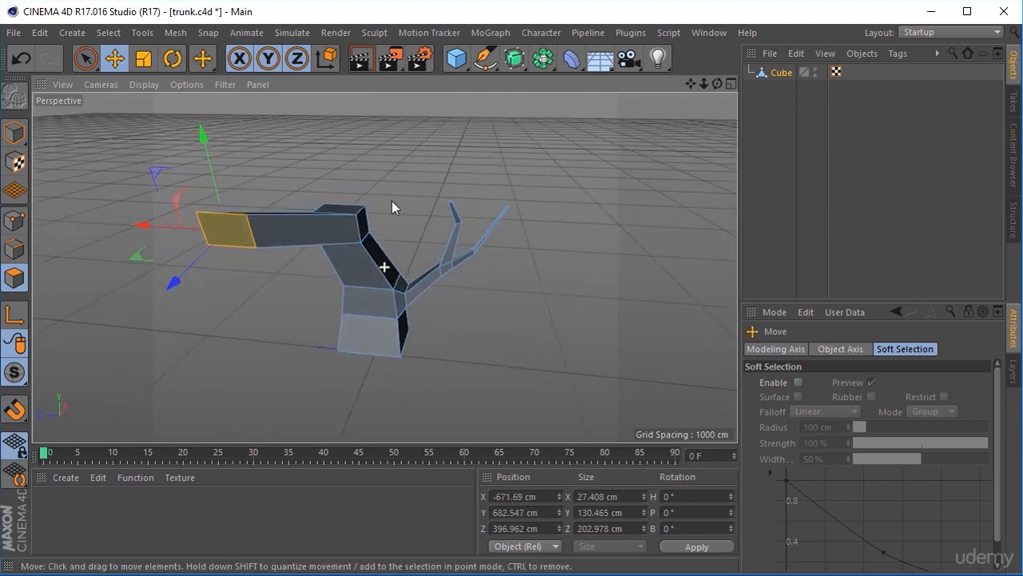
Scale the second branch's end to about 10 × 47 × 80 cm and move it back to about X -602, Y 697, Z 266 cm
{"action": "left_click", "coordinate": [145, 59]}
{"action": "left_click_drag", "start_coordinate": [152, 222], "coordinate": [182, 220]}
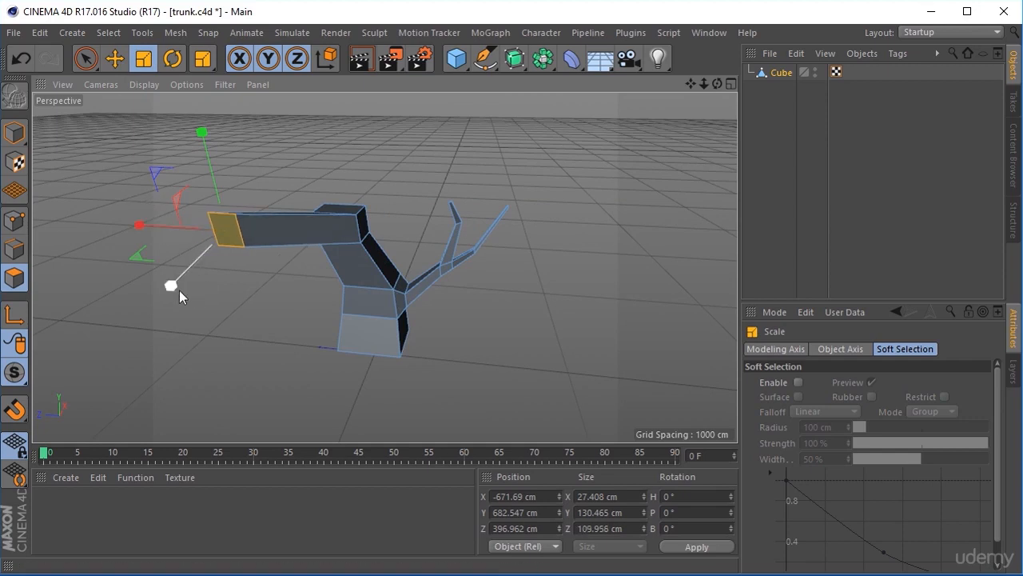
{"action": "left_click_drag", "start_coordinate": [204, 133], "coordinate": [216, 198]}
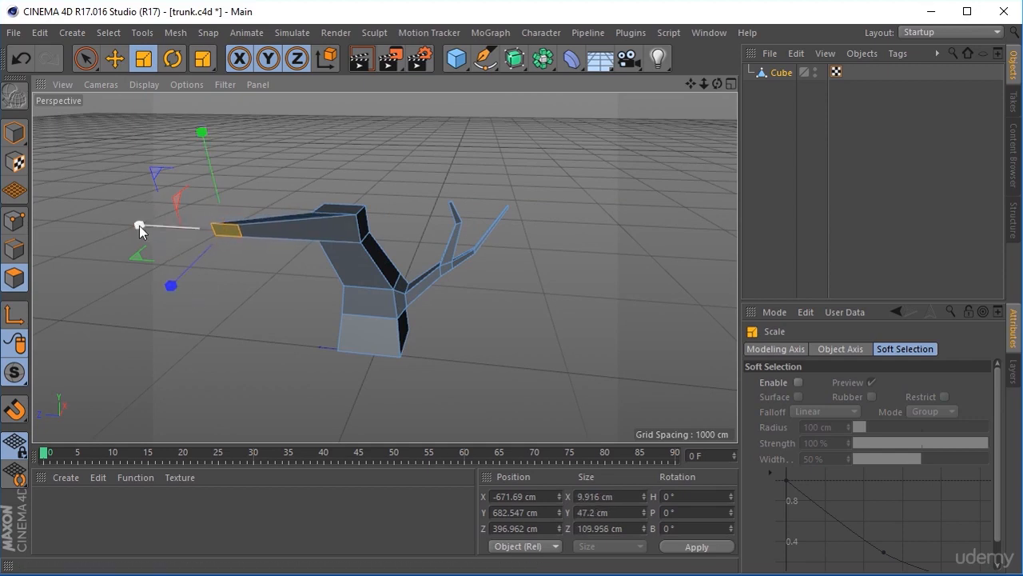
{"action": "left_click_drag", "start_coordinate": [137, 226], "coordinate": [162, 230]}
{"action": "left_click_drag", "start_coordinate": [399, 268], "coordinate": [367, 228], "text": "alt"}
{"action": "left_click", "coordinate": [114, 61]}
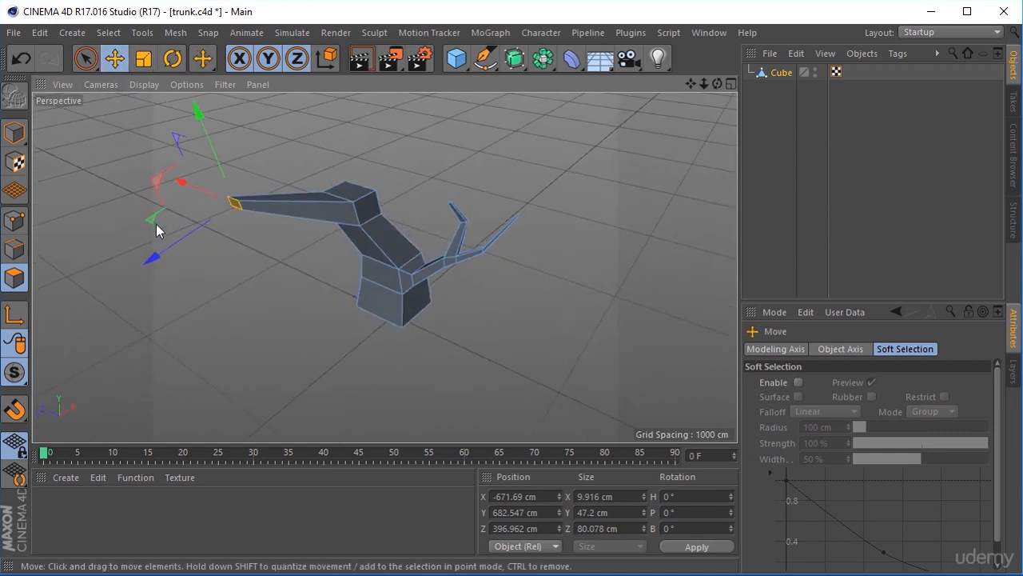
{"action": "left_click_drag", "start_coordinate": [156, 223], "coordinate": [185, 216]}
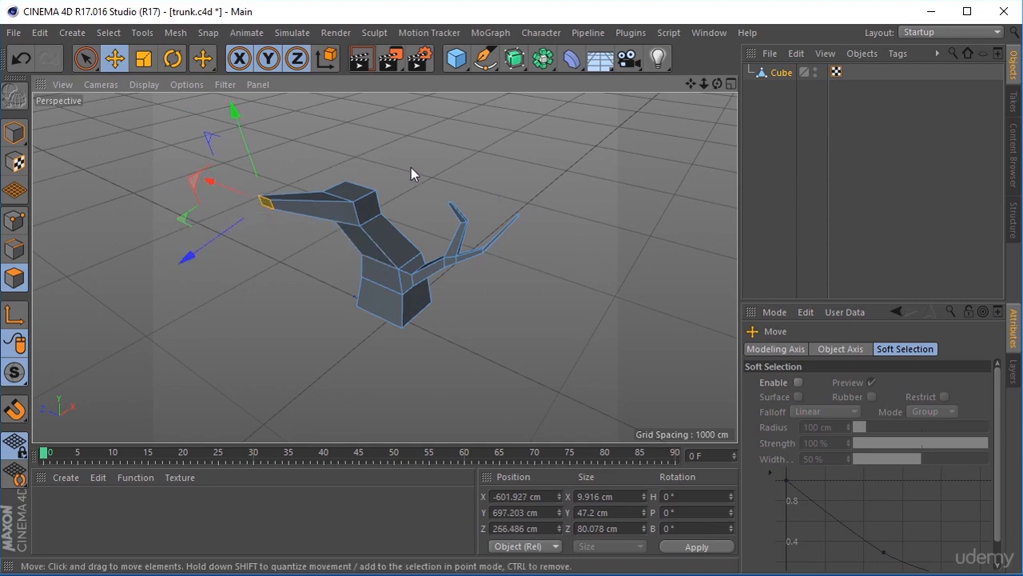
Try to extrude the second branch's end along Z to about 347 cm, and undo the extrusion
{"action": "left_click_drag", "start_coordinate": [411, 167], "coordinate": [458, 153], "text": "alt"}
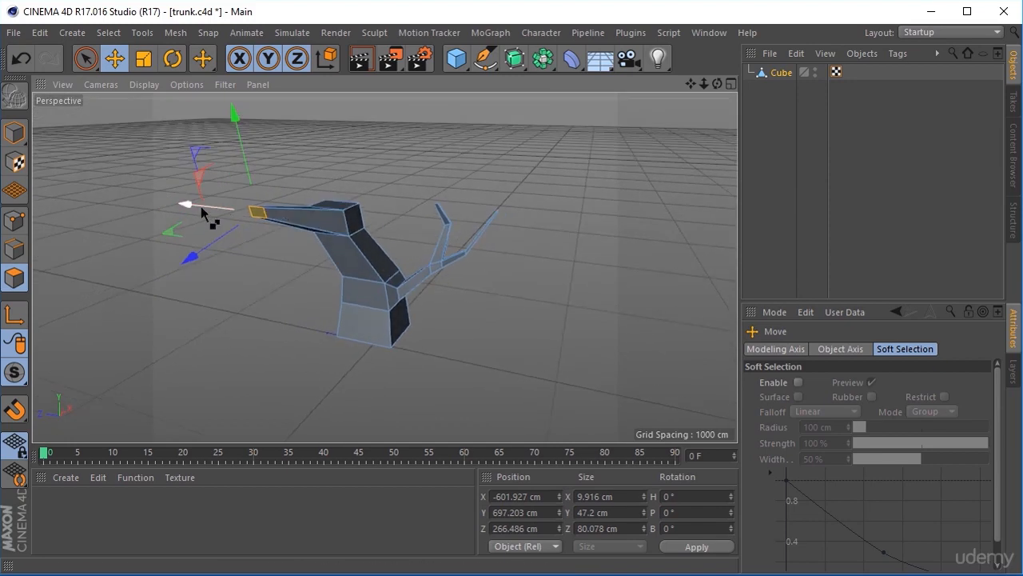
{"action": "left_click_drag", "start_coordinate": [201, 206], "coordinate": [180, 205]}
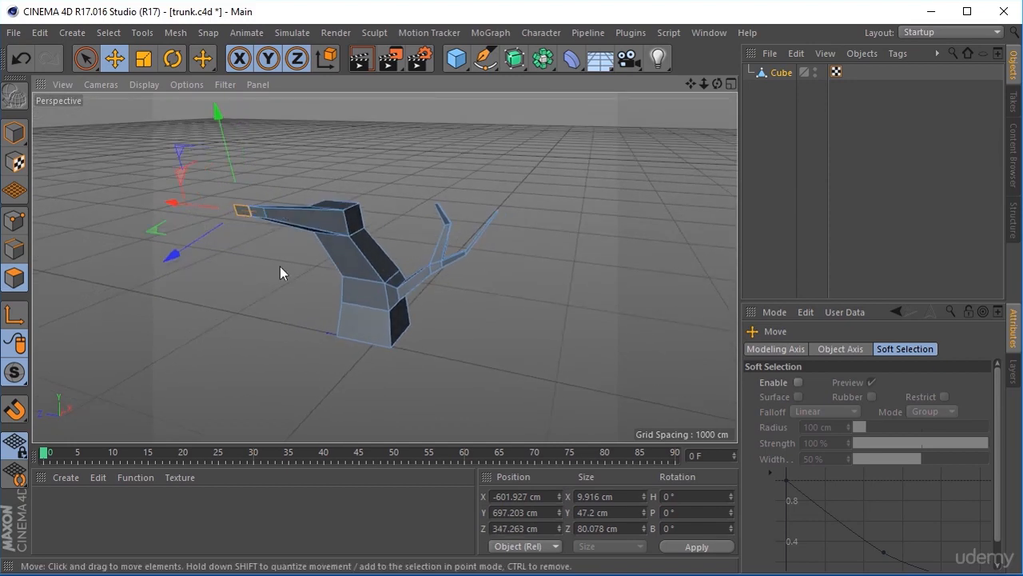
{"action": "left_click_drag", "start_coordinate": [284, 261], "coordinate": [378, 328], "text": "alt"}
{"action": "key", "text": "ctrl+z"}
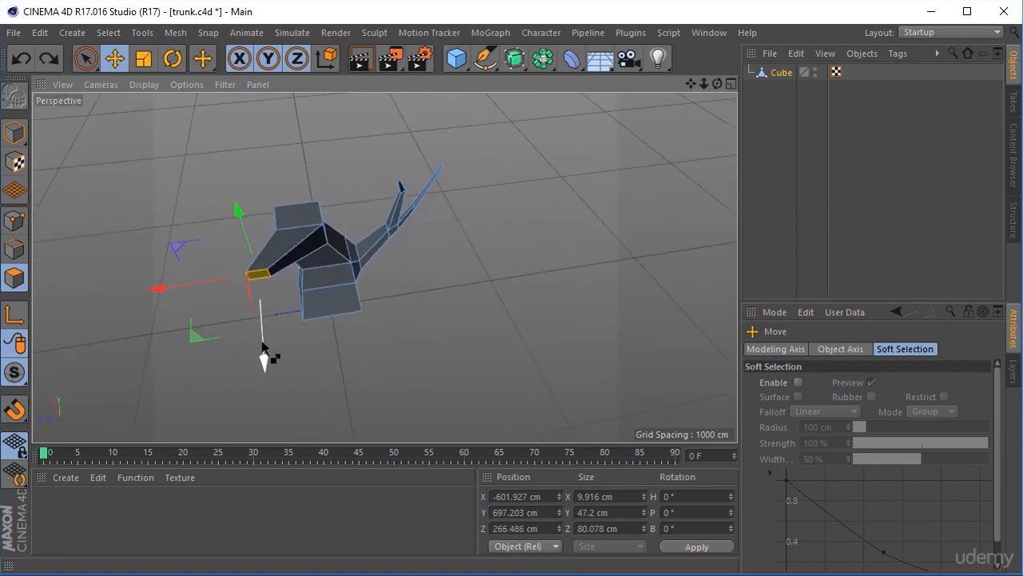
Extrude a short bend segment to about X -651, Y 687, Z 297 cm and a longer one to about X -829, Y 826, Z 449 cm
{"action": "left_click_drag", "start_coordinate": [264, 353], "coordinate": [266, 369]}
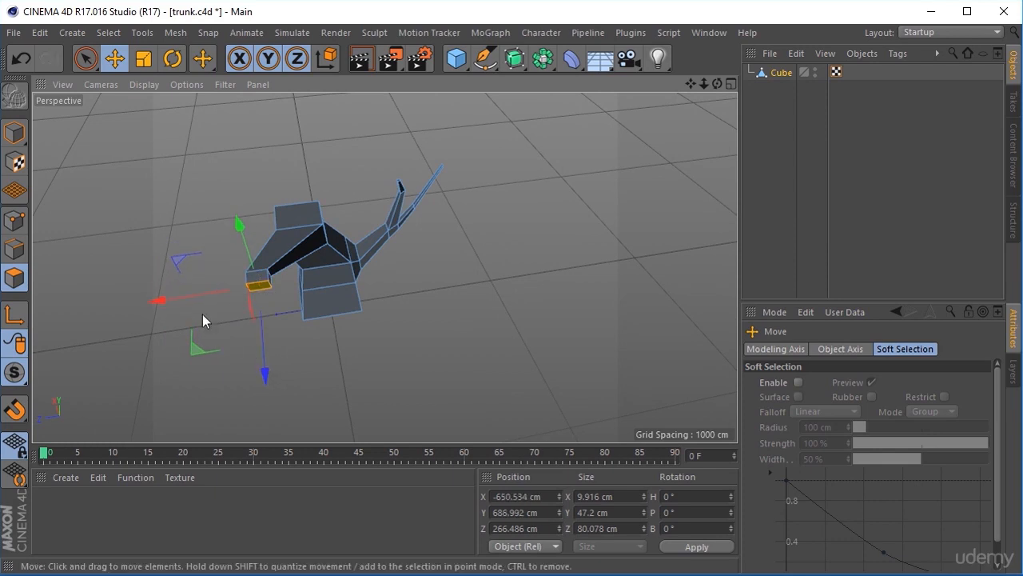
{"action": "left_click_drag", "start_coordinate": [174, 300], "coordinate": [164, 299]}
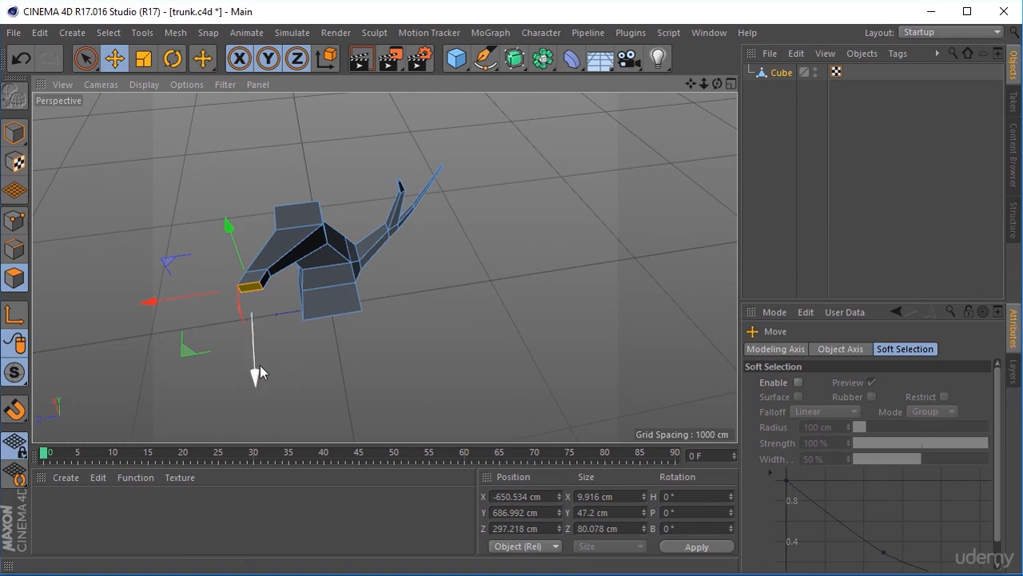
{"action": "left_click_drag", "start_coordinate": [257, 368], "coordinate": [261, 417]}
{"action": "left_click_drag", "start_coordinate": [175, 339], "coordinate": [122, 325]}
{"action": "left_click_drag", "start_coordinate": [174, 281], "coordinate": [177, 254]}
{"action": "left_click_drag", "start_coordinate": [379, 364], "coordinate": [341, 299], "text": "alt"}
Scale the second branch's tip down to about 5 × 25 × 30 cm and return to the Move tool
{"action": "left_click", "coordinate": [145, 60]}
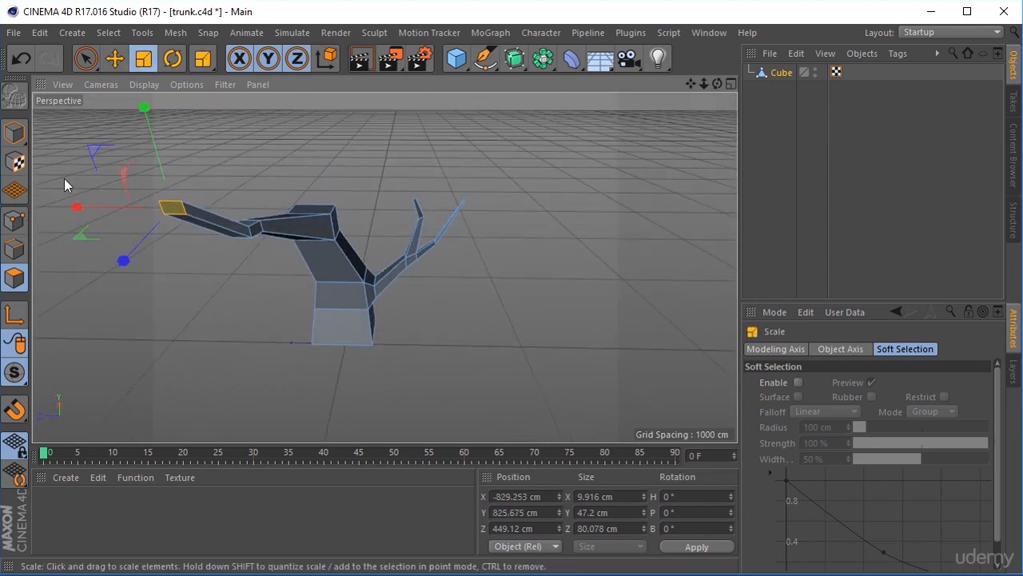
{"action": "left_click_drag", "start_coordinate": [80, 207], "coordinate": [136, 204]}
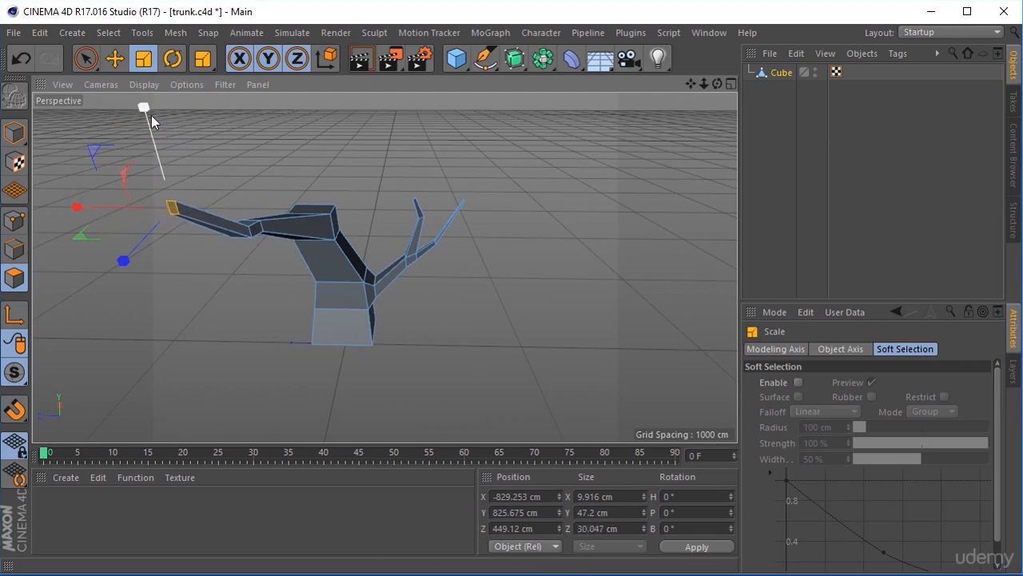
{"action": "left_click_drag", "start_coordinate": [147, 109], "coordinate": [159, 160]}
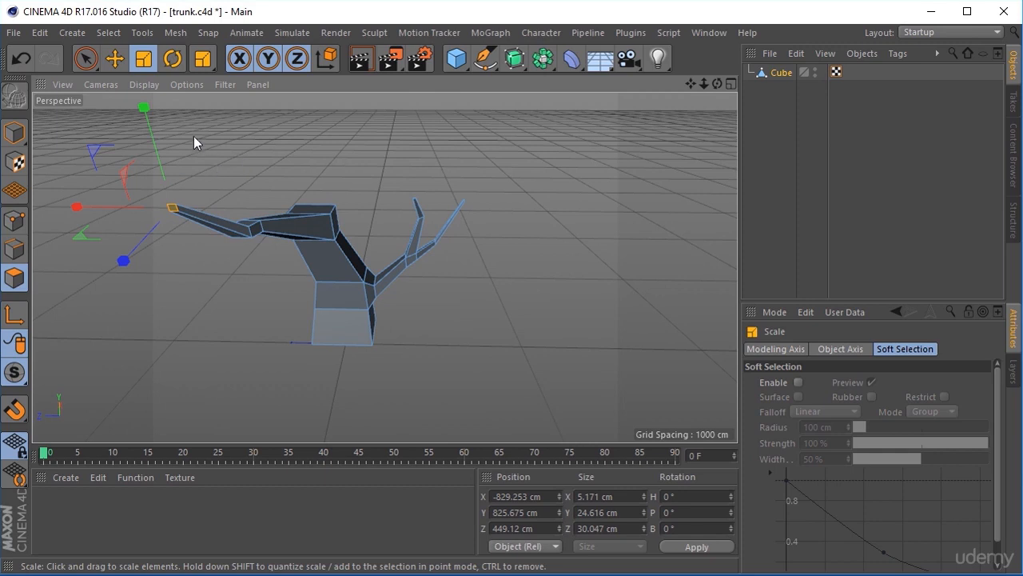
{"action": "left_click", "coordinate": [116, 59]}
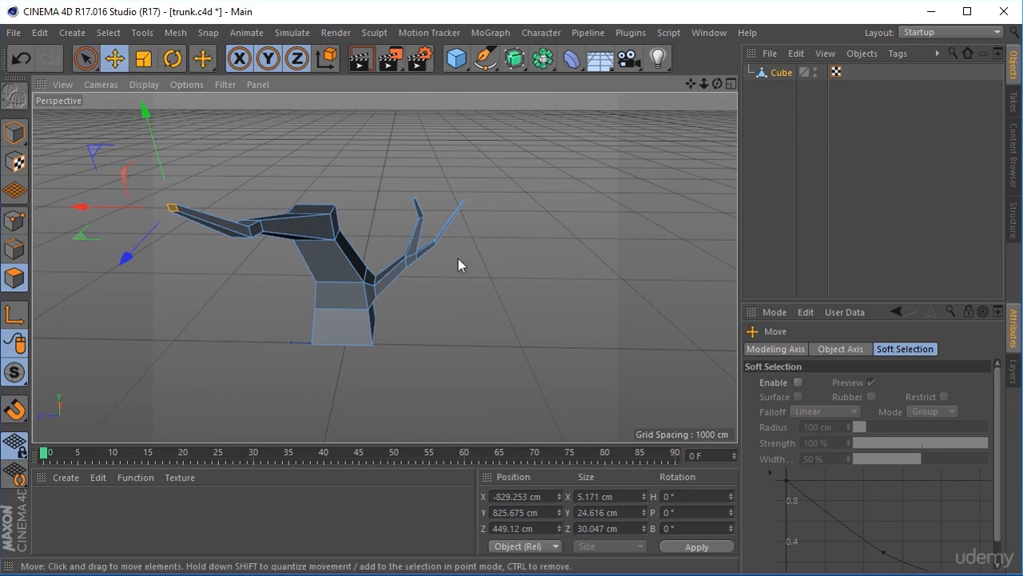
Try to extrude another segment from the branch tip to about X -849, Y 822, Z 521 cm, and undo the attempt
{"action": "left_click_drag", "start_coordinate": [493, 245], "coordinate": [474, 311], "text": "alt"}
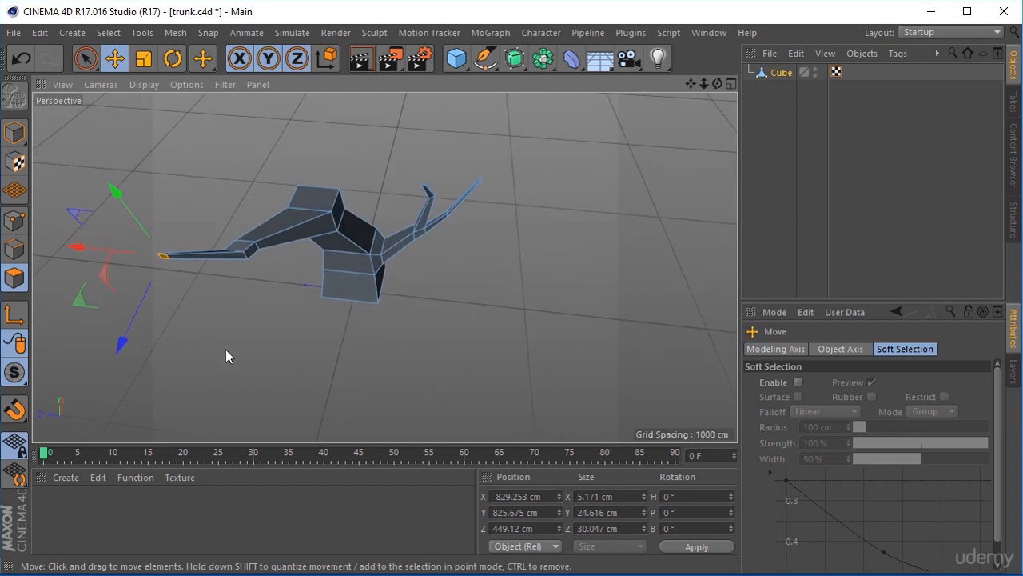
{"action": "left_click_drag", "start_coordinate": [130, 342], "coordinate": [121, 342]}
{"action": "left_click_drag", "start_coordinate": [261, 311], "coordinate": [210, 250], "text": "alt"}
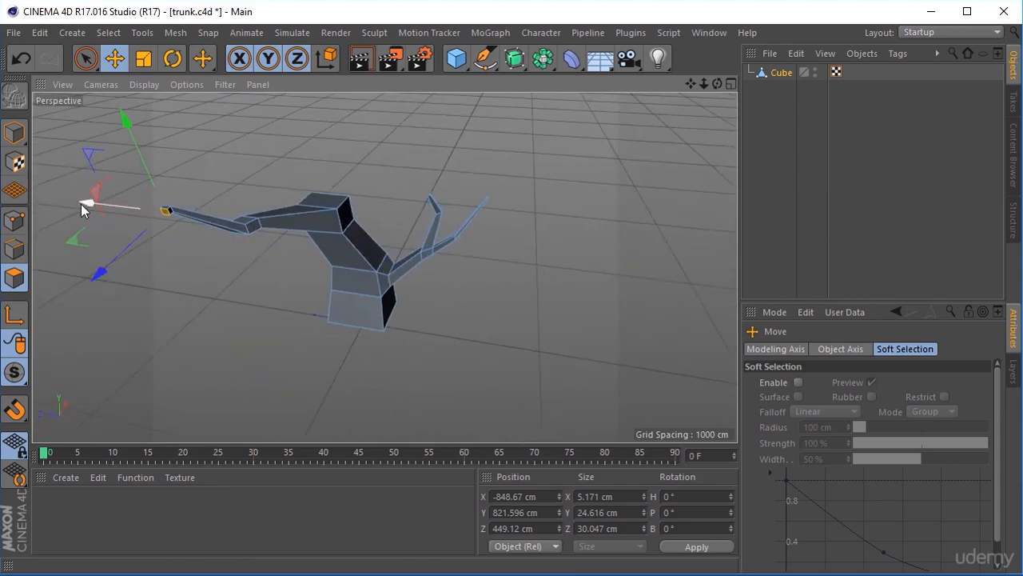
{"action": "left_click_drag", "start_coordinate": [80, 204], "coordinate": [70, 200]}
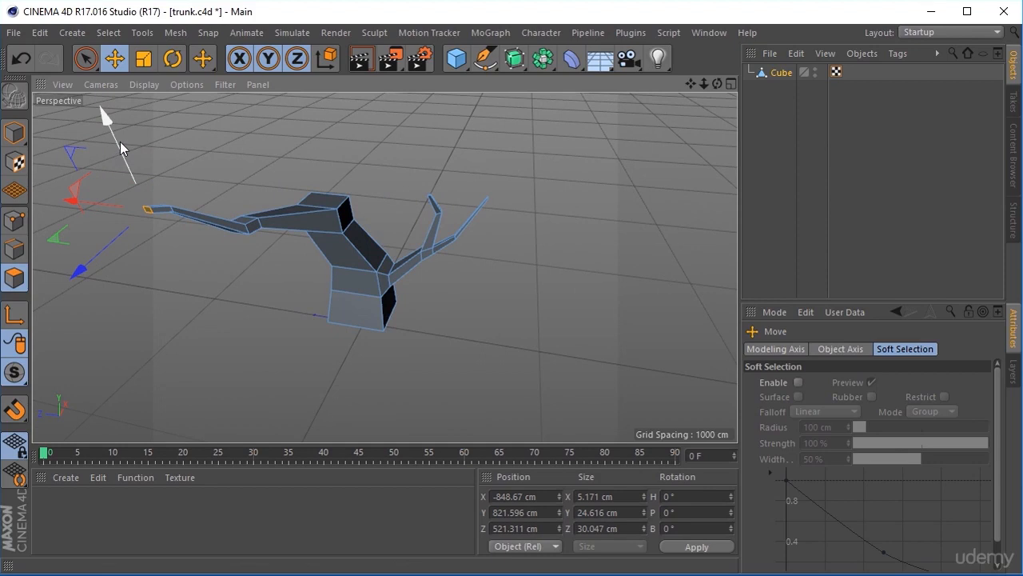
{"action": "left_click_drag", "start_coordinate": [81, 269], "coordinate": [94, 260]}
{"action": "key", "text": "ctrl+z"}
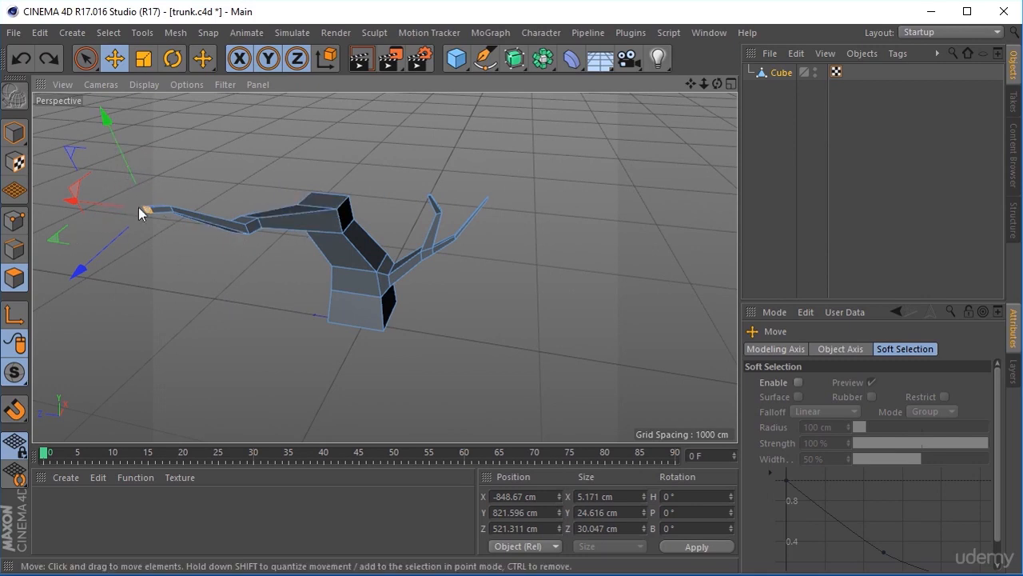
{"action": "left_click_drag", "start_coordinate": [227, 219], "coordinate": [388, 215], "text": "alt"}
{"action": "key", "text": "ctrl+z"}
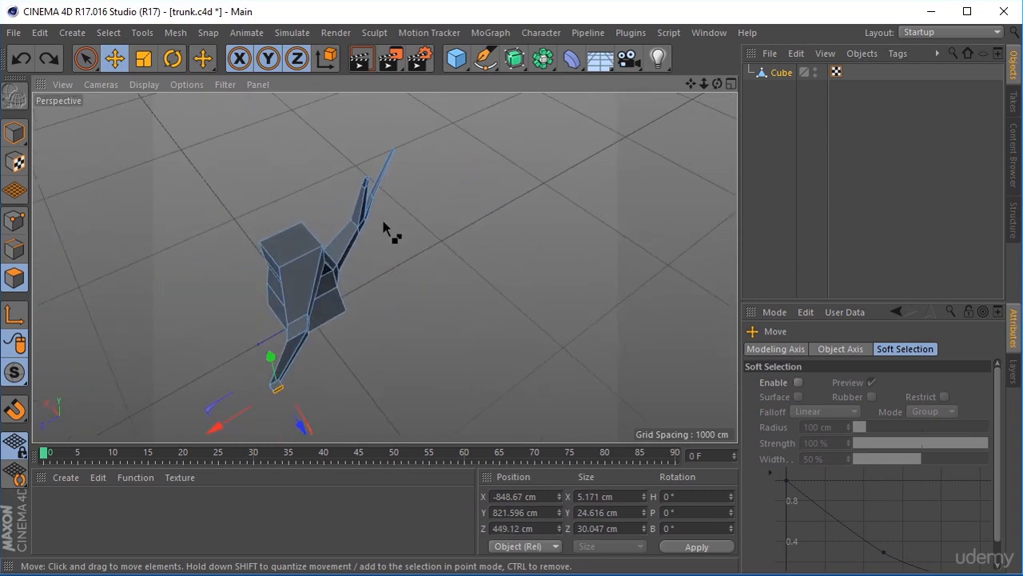
{"action": "key", "text": "ctrl+z"}
Move the branch tip to about Z 389 cm and extrude a short segment from it to about X -873, Y 875 cm
{"action": "left_click_drag", "start_coordinate": [384, 320], "coordinate": [363, 266], "text": "alt"}
{"action": "mouse_move", "coordinate": [166, 300]}
{"action": "left_mouse_down"}
{"action": "mouse_move", "coordinate": [136, 302]}
{"action": "mouse_move", "coordinate": [146, 296]}
{"action": "left_mouse_up"}
{"action": "left_click_drag", "start_coordinate": [386, 290], "coordinate": [263, 288], "text": "alt"}
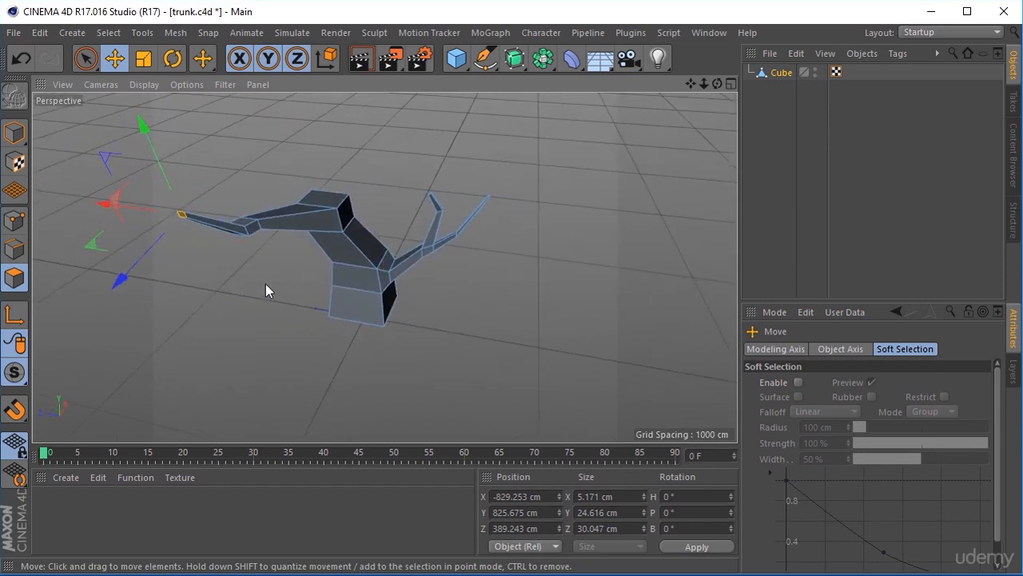
{"action": "left_click_drag", "start_coordinate": [240, 183], "coordinate": [234, 214], "text": "alt"}
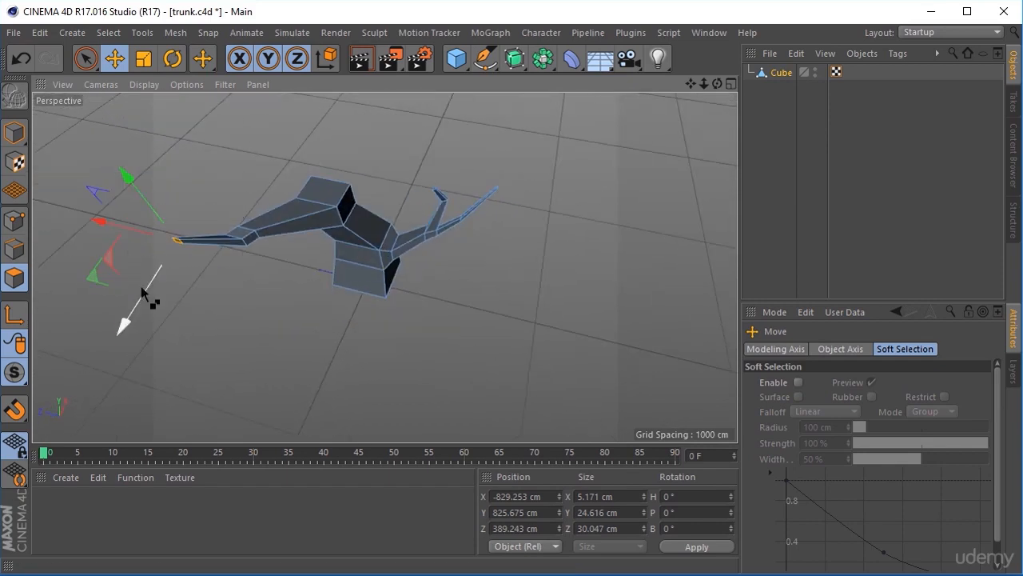
{"action": "left_click_drag", "start_coordinate": [142, 296], "coordinate": [132, 316]}
{"action": "left_click_drag", "start_coordinate": [127, 201], "coordinate": [128, 185]}
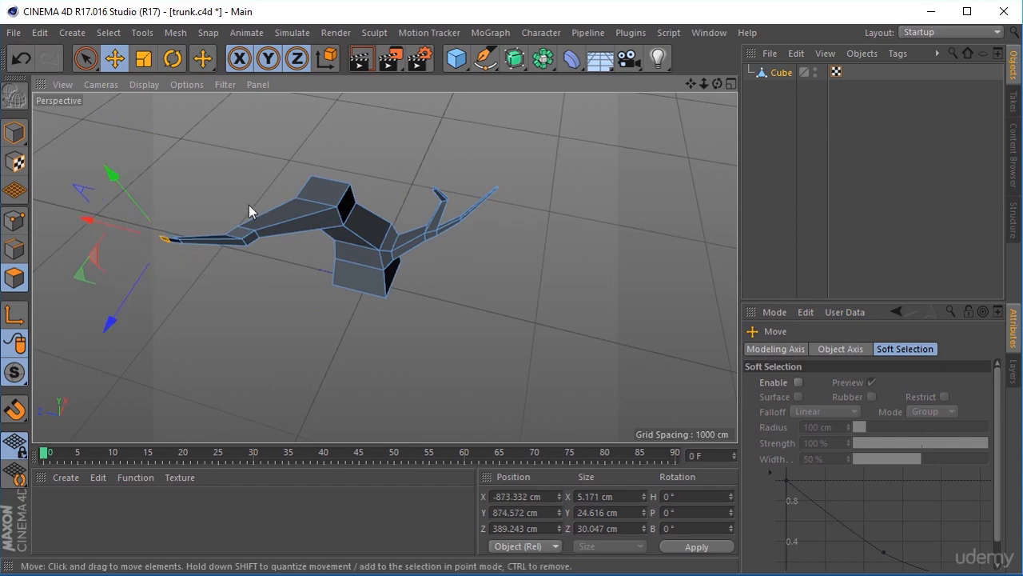
Extrude a twig from the side polygon at the second branch's tip to about X -700, Y 1001, Z 390 cm, scaling its end to about 18 × 20 × 12 cm
{"action": "left_click_drag", "start_coordinate": [249, 204], "coordinate": [387, 163], "text": "alt"}
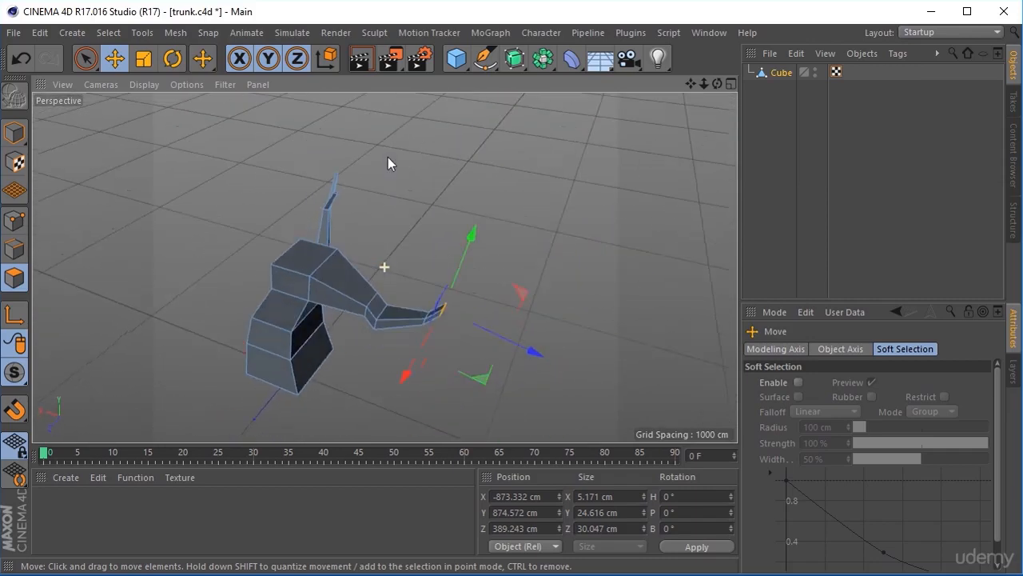
{"action": "left_click_drag", "start_coordinate": [592, 299], "coordinate": [352, 263], "text": "alt"}
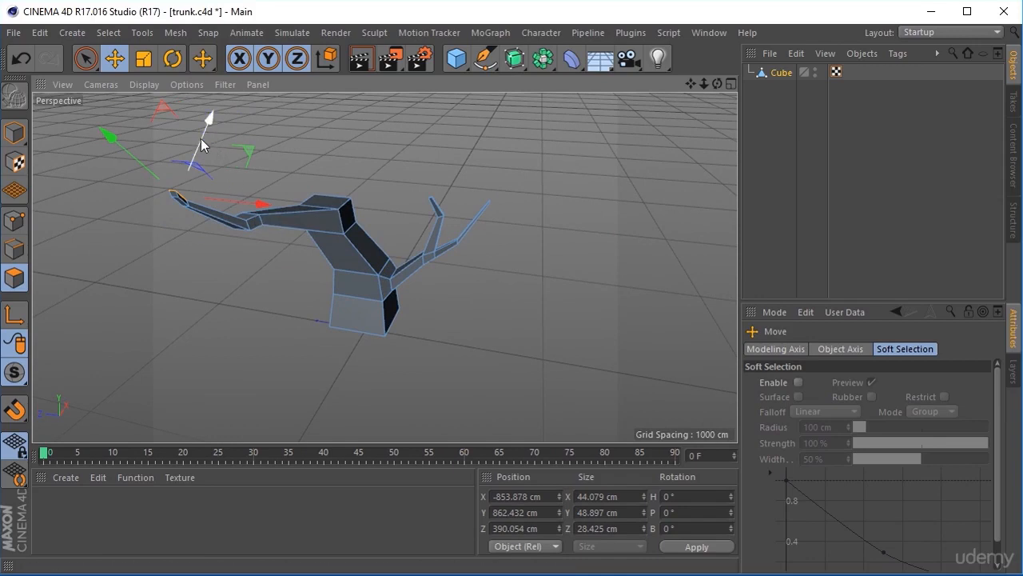
{"action": "left_click_drag", "start_coordinate": [201, 138], "coordinate": [226, 99], "text": "ctrl"}
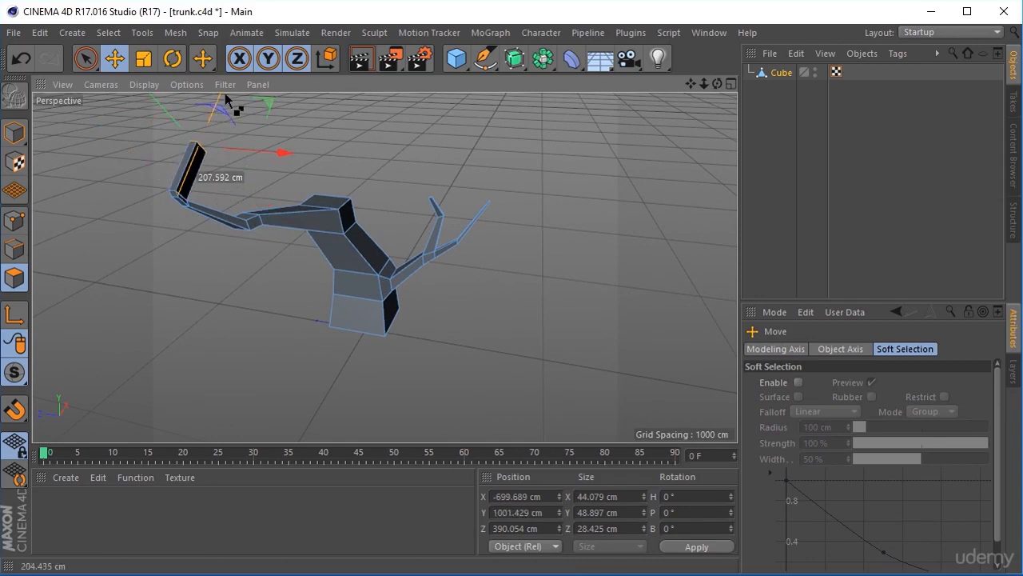
{"action": "left_click", "coordinate": [143, 59]}
{"action": "left_click_drag", "start_coordinate": [286, 126], "coordinate": [286, 311], "text": "alt"}
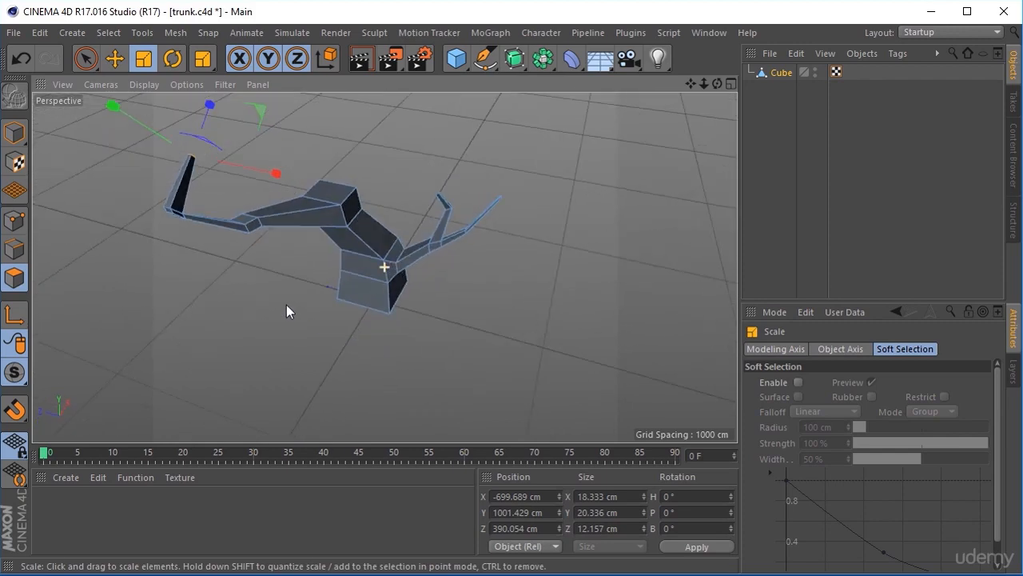
Move the new twig's end to about X -720, Y 1024, Z 373 cm
{"action": "left_click", "coordinate": [114, 58]}
{"action": "left_click_drag", "start_coordinate": [269, 185], "coordinate": [271, 192]}
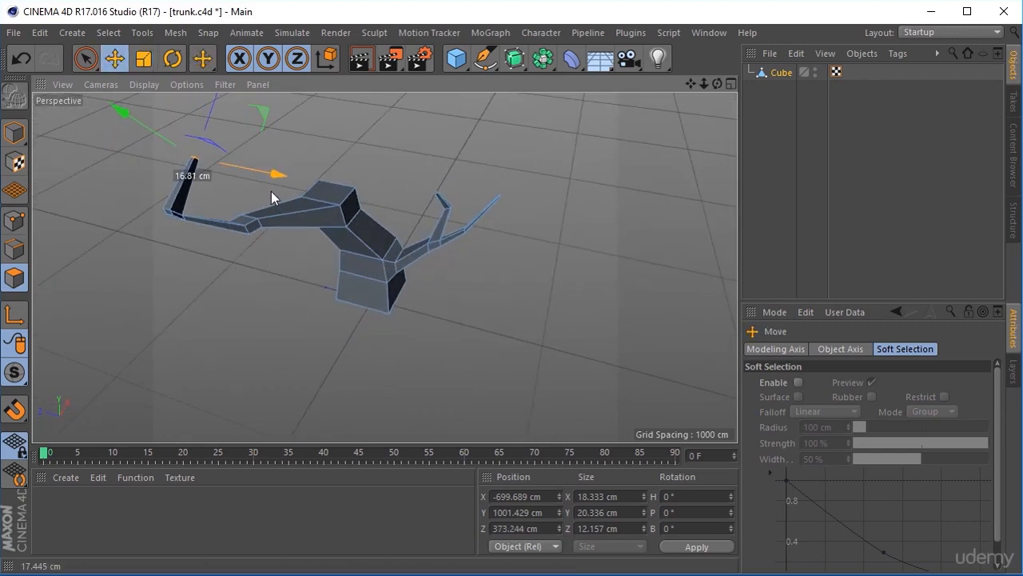
{"action": "left_click_drag", "start_coordinate": [159, 134], "coordinate": [152, 131]}
{"action": "left_click_drag", "start_coordinate": [339, 284], "coordinate": [311, 269], "text": "alt"}
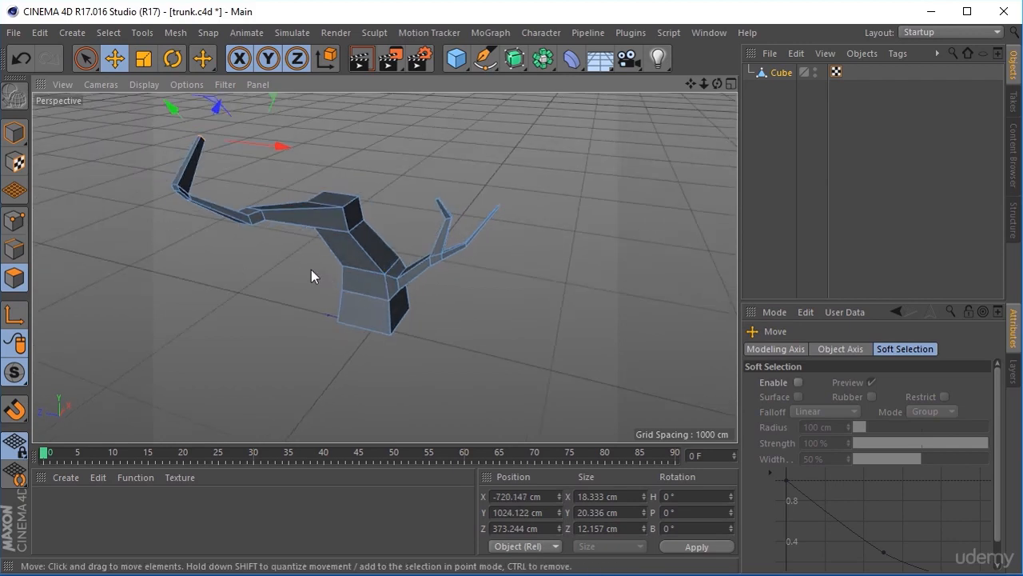
Extrude another twig from the upper polygon of the second branch's bend to about X -665, Y 877, Z 310 cm, scaling its end to about 29 × 6 × 45 cm
{"action": "left_click", "coordinate": [253, 210]}
{"action": "left_click_drag", "start_coordinate": [216, 110], "coordinate": [232, 126], "text": "ctrl"}
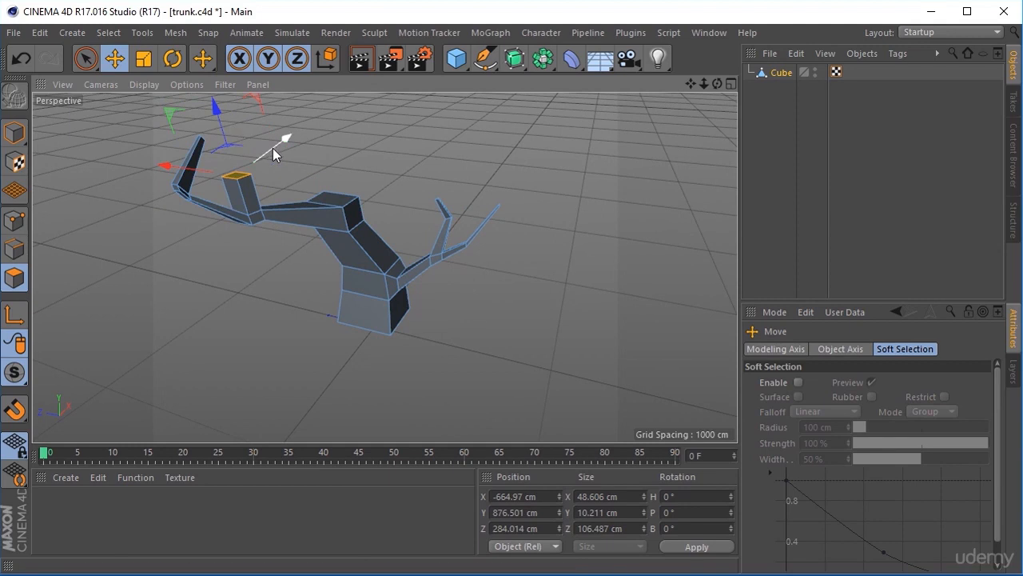
{"action": "left_click_drag", "start_coordinate": [267, 225], "coordinate": [326, 288], "text": "alt"}
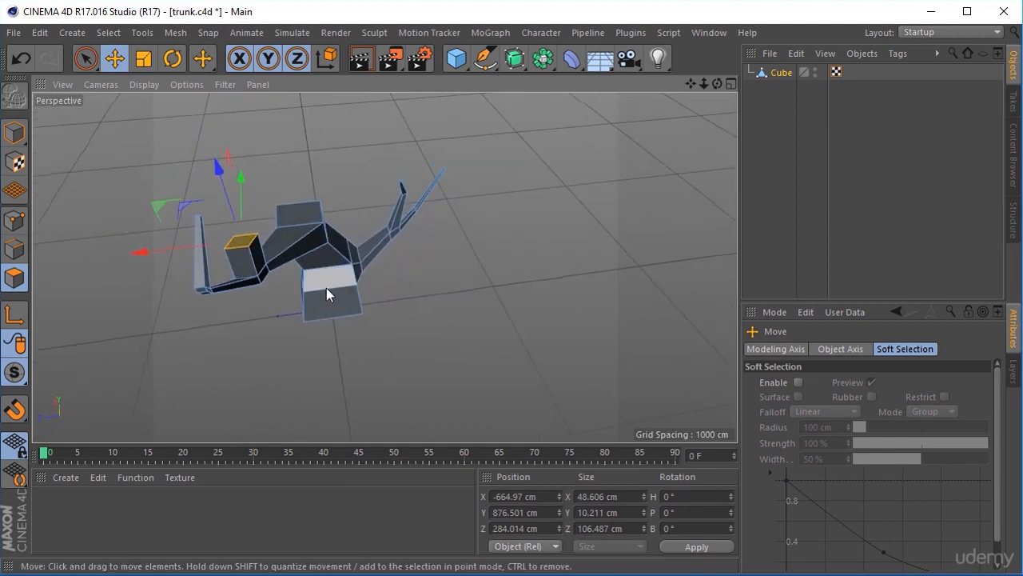
{"action": "mouse_move", "coordinate": [195, 249]}
{"action": "left_mouse_down"}
{"action": "mouse_move", "coordinate": [172, 240]}
{"action": "mouse_move", "coordinate": [206, 246]}
{"action": "mouse_move", "coordinate": [180, 233]}
{"action": "mouse_move", "coordinate": [172, 248]}
{"action": "mouse_move", "coordinate": [197, 254]}
{"action": "left_mouse_up"}
{"action": "left_click", "coordinate": [144, 58]}
{"action": "left_click_drag", "start_coordinate": [242, 181], "coordinate": [237, 201]}
{"action": "left_click_drag", "start_coordinate": [238, 200], "coordinate": [263, 199], "text": "alt"}
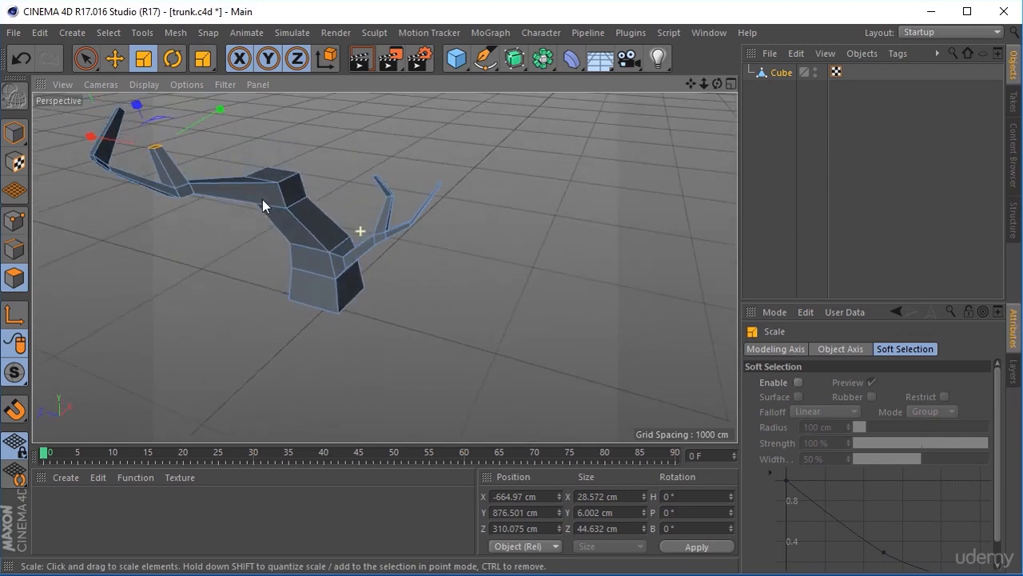
Extrude a further segment from that twig to about X -515, Y 1038, Z 310 cm and scale its end to about 14 × 3 × 24 cm
{"action": "left_click", "coordinate": [116, 60]}
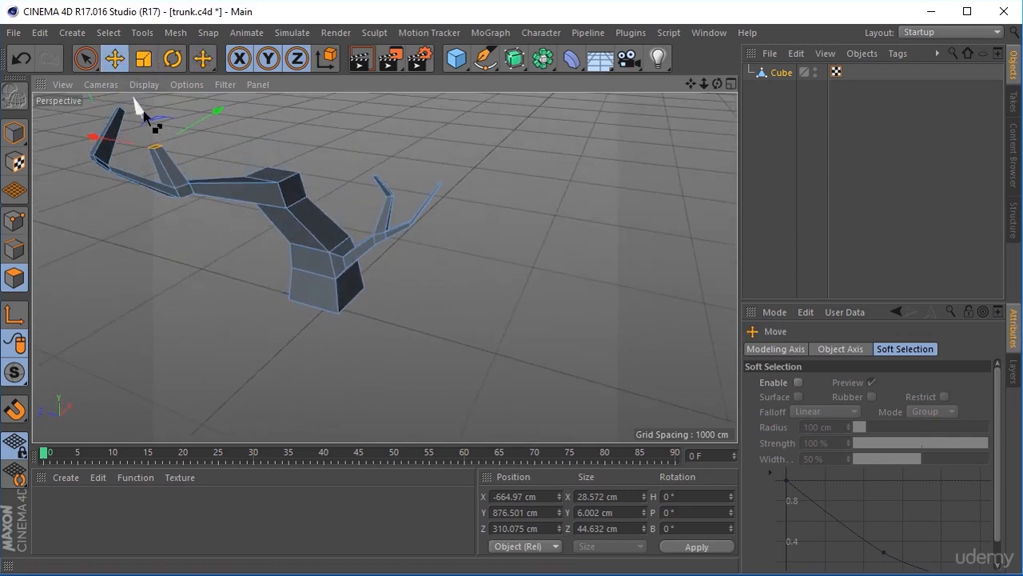
{"action": "mouse_move", "coordinate": [145, 118]}
{"action": "left_mouse_down"}
{"action": "mouse_move", "coordinate": [128, 132]}
{"action": "mouse_move", "coordinate": [137, 112]}
{"action": "left_mouse_up"}
{"action": "left_click_drag", "start_coordinate": [241, 148], "coordinate": [212, 100], "text": "alt"}
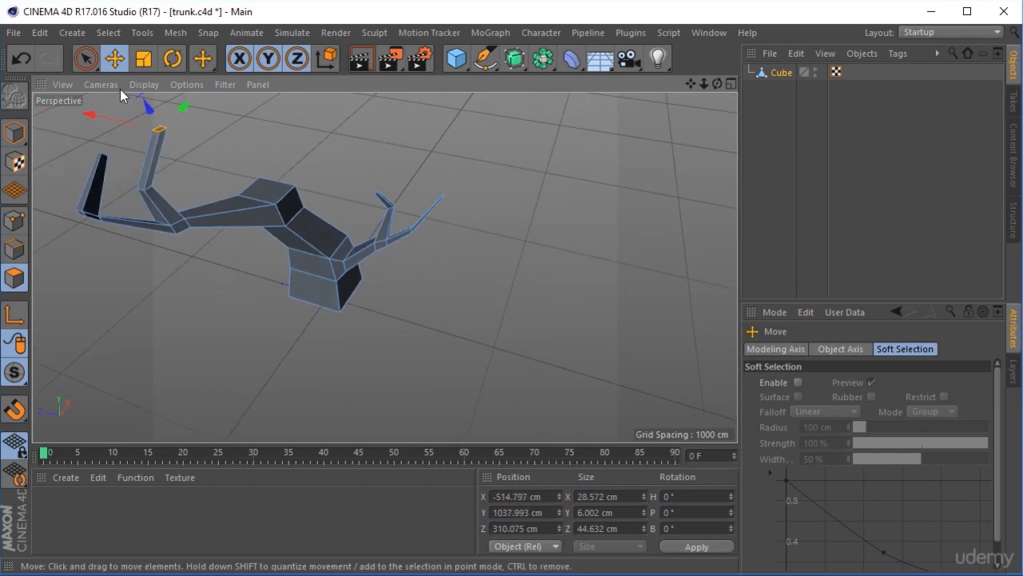
{"action": "left_click", "coordinate": [144, 58]}
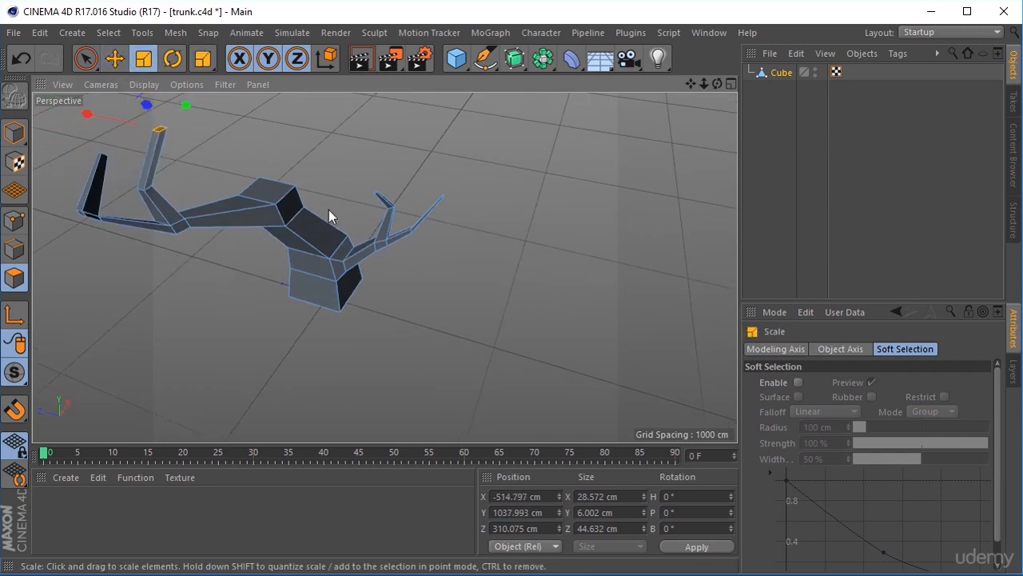
{"action": "left_click_drag", "start_coordinate": [329, 209], "coordinate": [407, 284], "text": "alt"}
{"action": "left_click_drag", "start_coordinate": [200, 224], "coordinate": [274, 235]}
{"action": "left_click_drag", "start_coordinate": [338, 189], "coordinate": [345, 219]}
{"action": "left_click_drag", "start_coordinate": [396, 295], "coordinate": [360, 258], "text": "alt"}
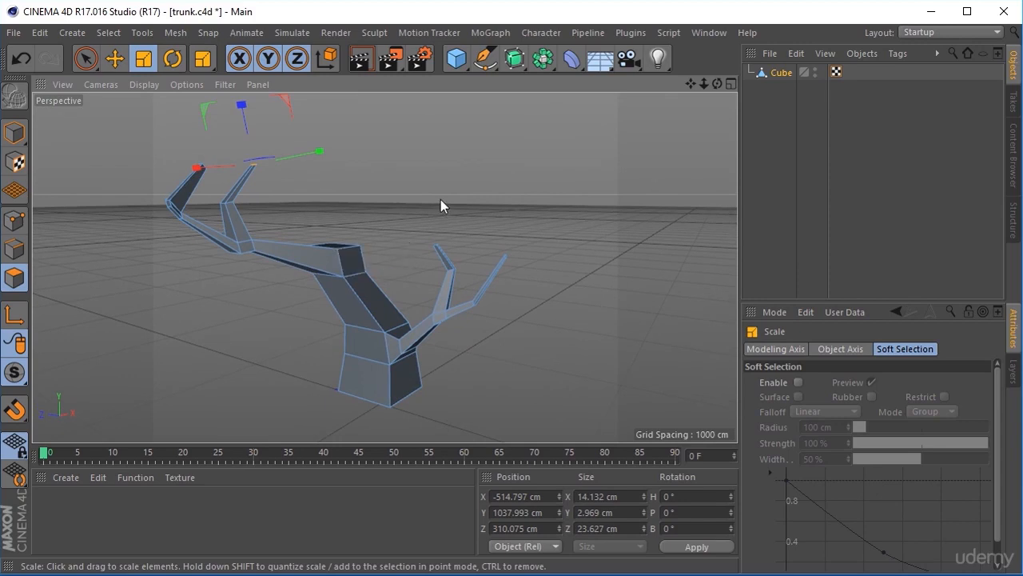
Extrude a third branch from the side polygon at the trunk's top to about X 34, Y 643, Z 95 cm
{"action": "left_click_drag", "start_coordinate": [432, 192], "coordinate": [391, 249], "text": "alt"}
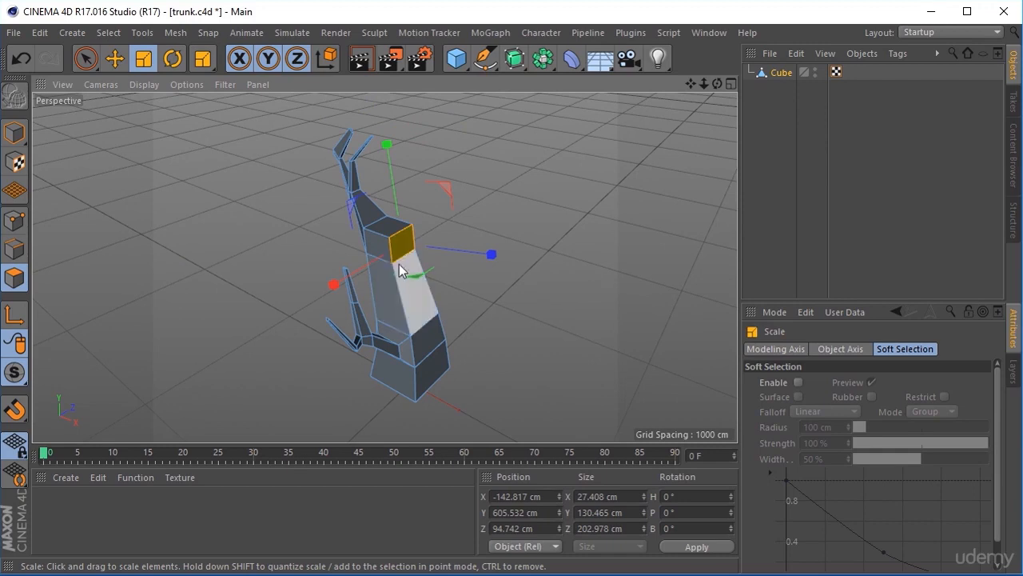
{"action": "left_click", "coordinate": [115, 59]}
{"action": "left_click_drag", "start_coordinate": [494, 261], "coordinate": [589, 290]}
{"action": "left_click_drag", "start_coordinate": [339, 330], "coordinate": [320, 287], "text": "alt"}
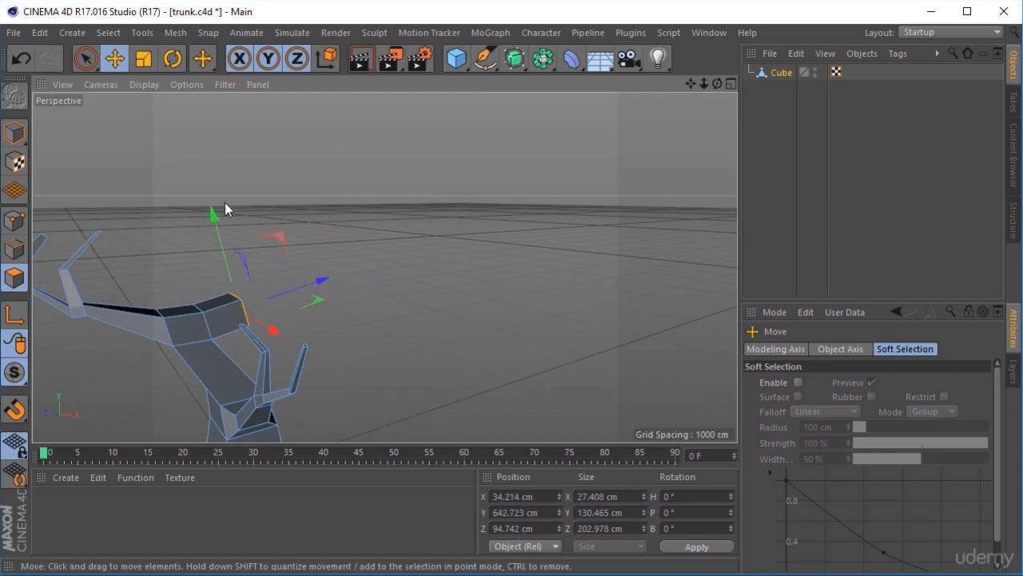
Scale the third branch's end to about 15 × 69 × 121 cm and lower it to about X 48, Y 577 cm
{"action": "left_click", "coordinate": [145, 60]}
{"action": "mouse_move", "coordinate": [273, 329]}
{"action": "left_mouse_down"}
{"action": "mouse_move", "coordinate": [249, 317]}
{"action": "mouse_move", "coordinate": [258, 322]}
{"action": "left_mouse_up"}
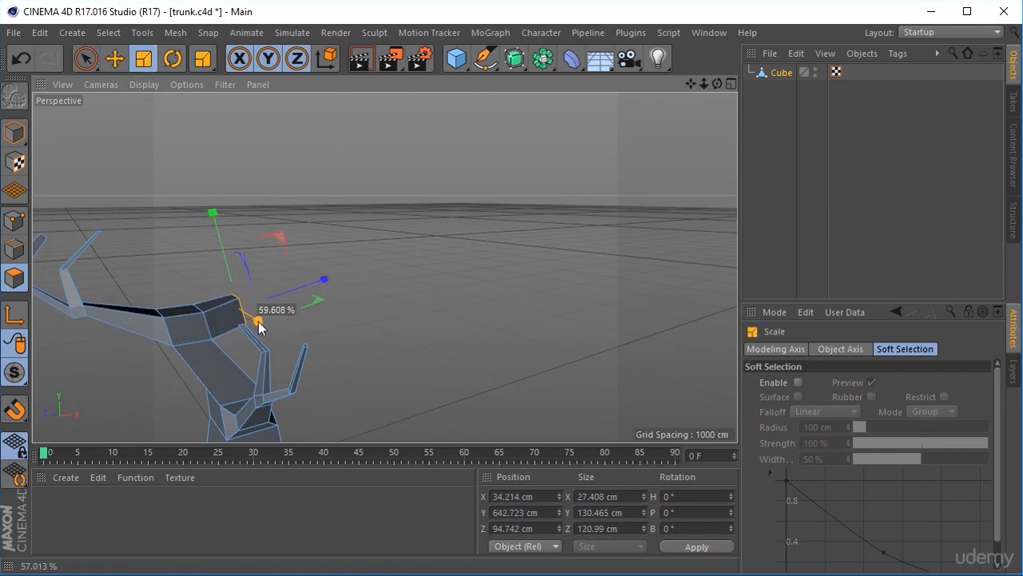
{"action": "left_click_drag", "start_coordinate": [209, 215], "coordinate": [230, 264]}
{"action": "left_click_drag", "start_coordinate": [289, 323], "coordinate": [518, 277], "text": "alt"}
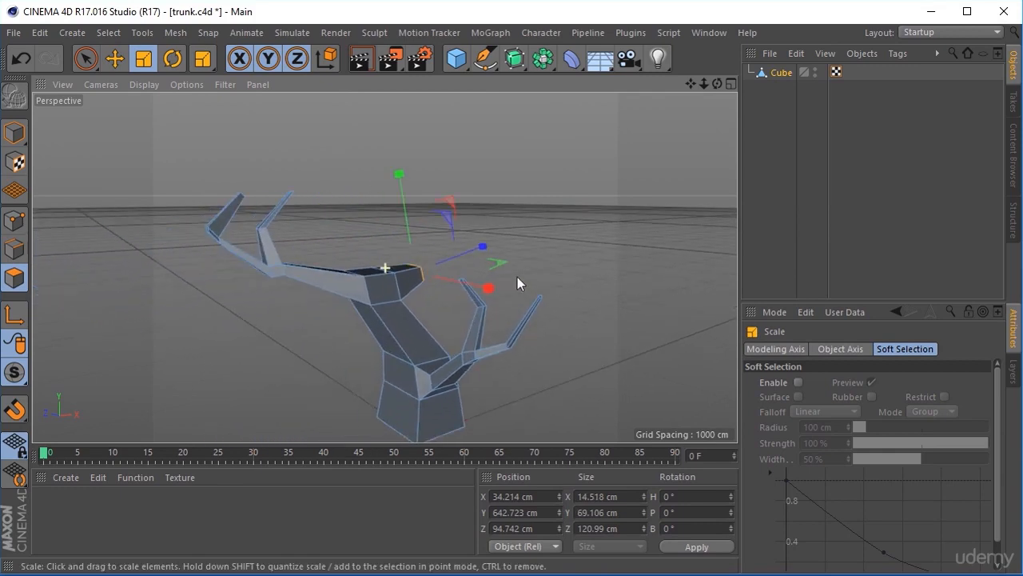
{"action": "left_click_drag", "start_coordinate": [429, 288], "coordinate": [463, 321], "text": "alt"}
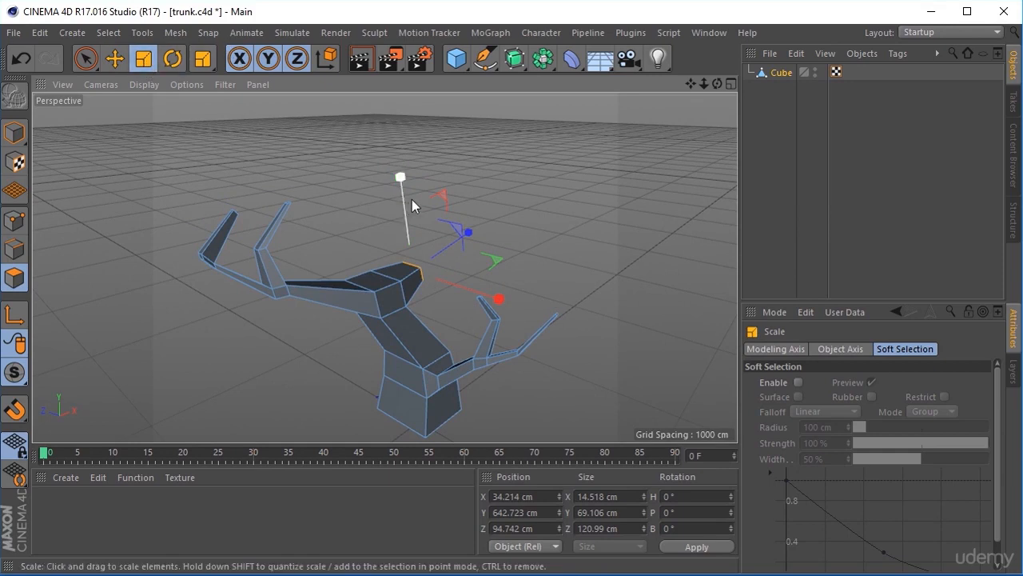
{"action": "left_click", "coordinate": [116, 61]}
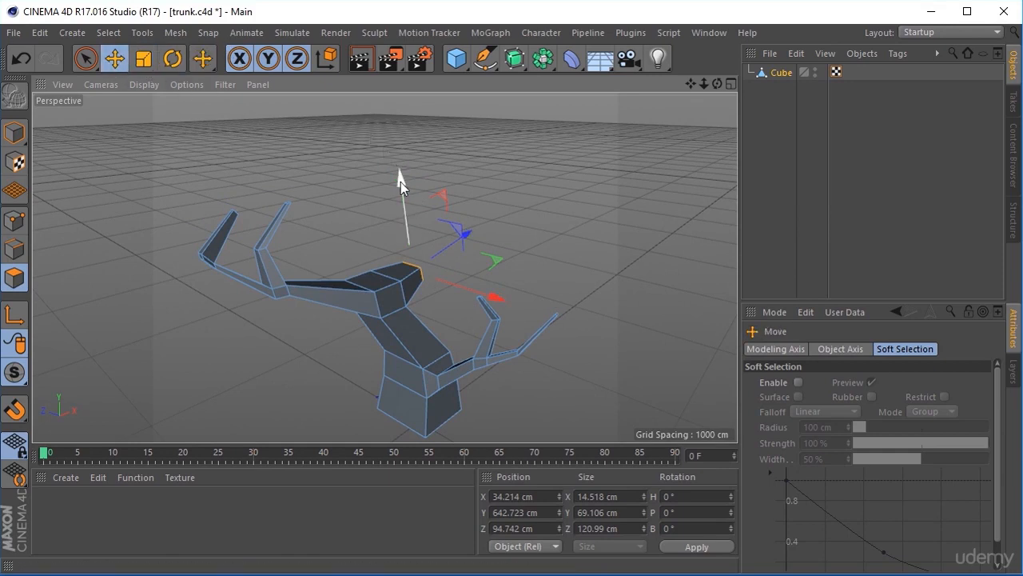
{"action": "left_click_drag", "start_coordinate": [400, 181], "coordinate": [408, 194]}
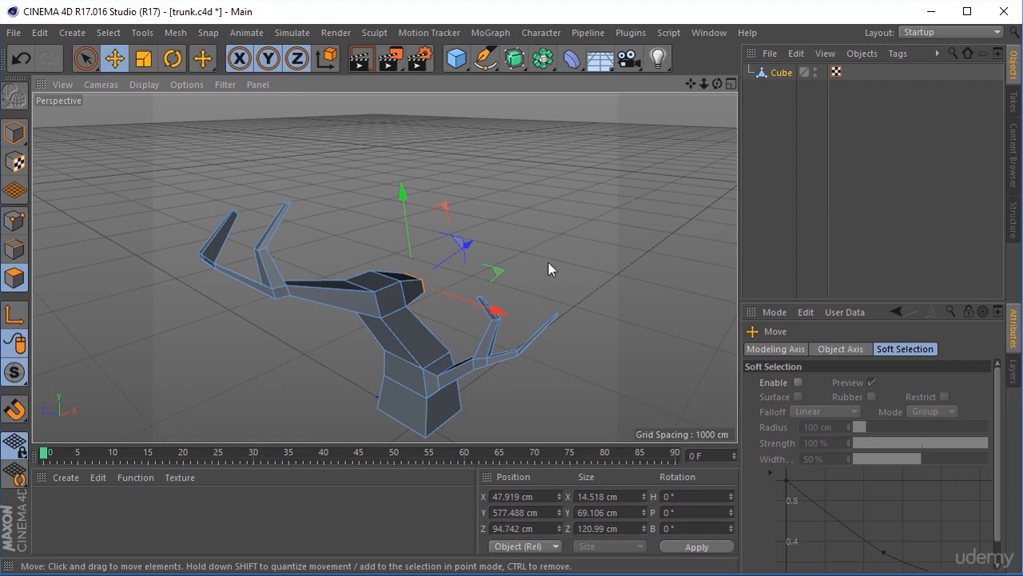
Extrude a short segment from the third branch's end to about X 107, Y 571 cm and scale its end to about 13 × 63 × 121 cm
{"action": "left_click_drag", "start_coordinate": [532, 269], "coordinate": [295, 281], "text": "alt"}
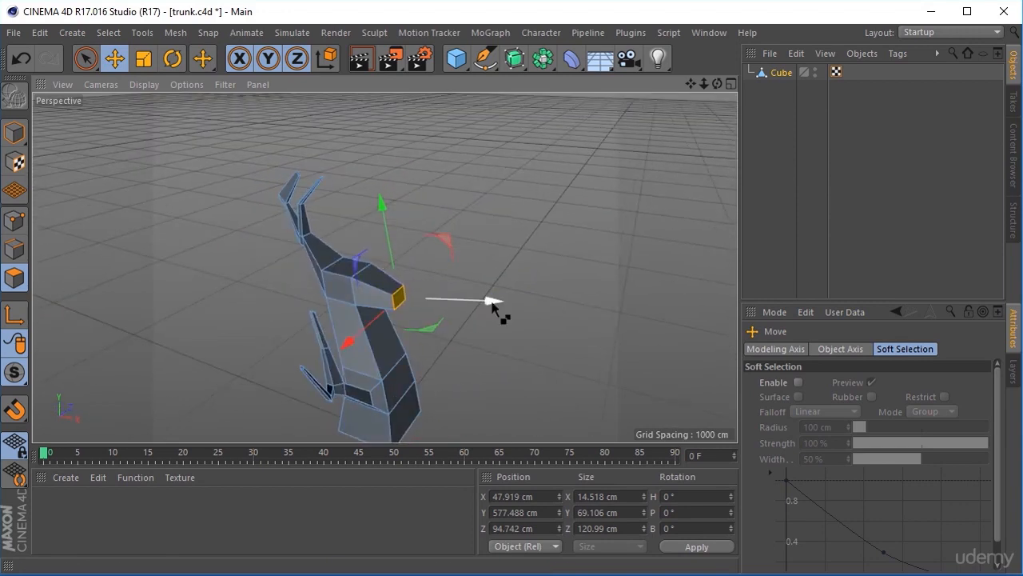
{"action": "left_click_drag", "start_coordinate": [491, 303], "coordinate": [517, 311]}
{"action": "left_click_drag", "start_coordinate": [402, 211], "coordinate": [402, 223]}
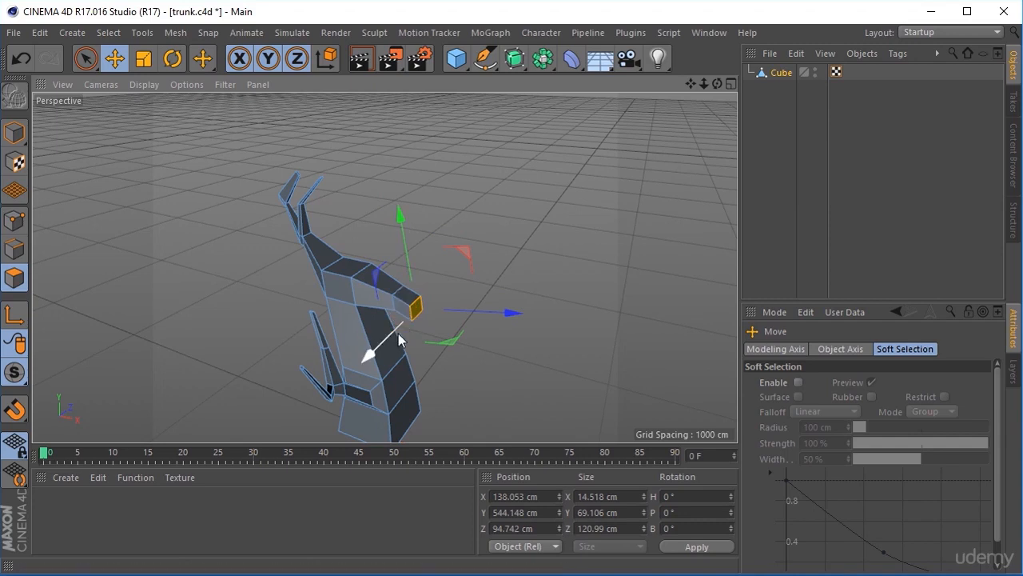
{"action": "left_click_drag", "start_coordinate": [485, 309], "coordinate": [482, 304]}
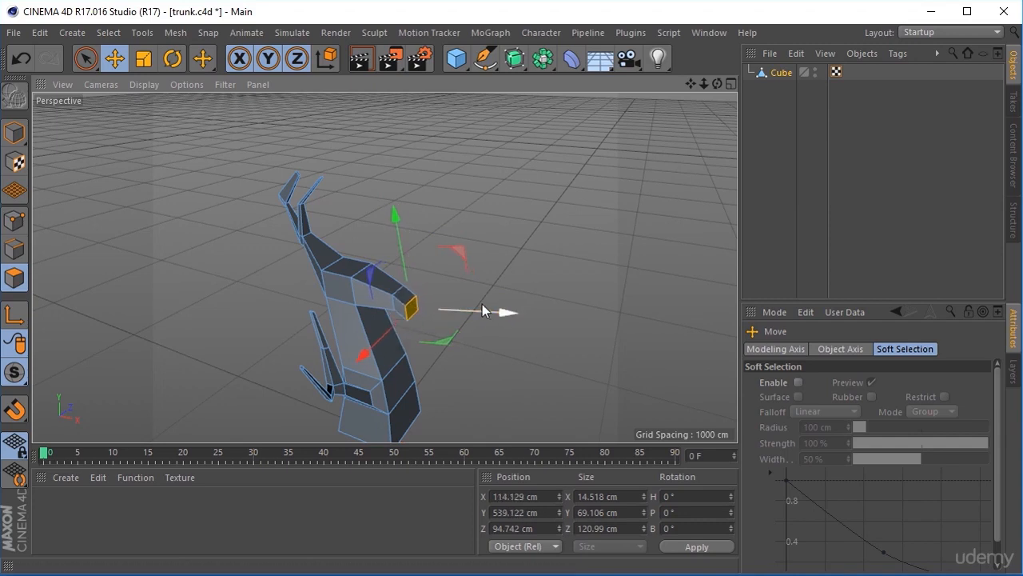
{"action": "left_click_drag", "start_coordinate": [250, 324], "coordinate": [415, 222], "text": "alt"}
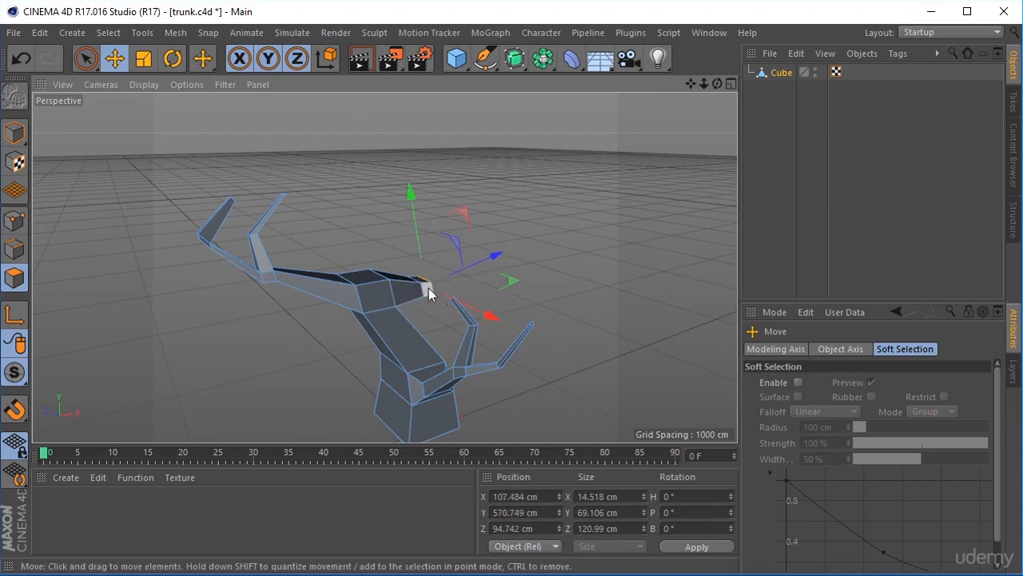
{"action": "left_click", "coordinate": [147, 62]}
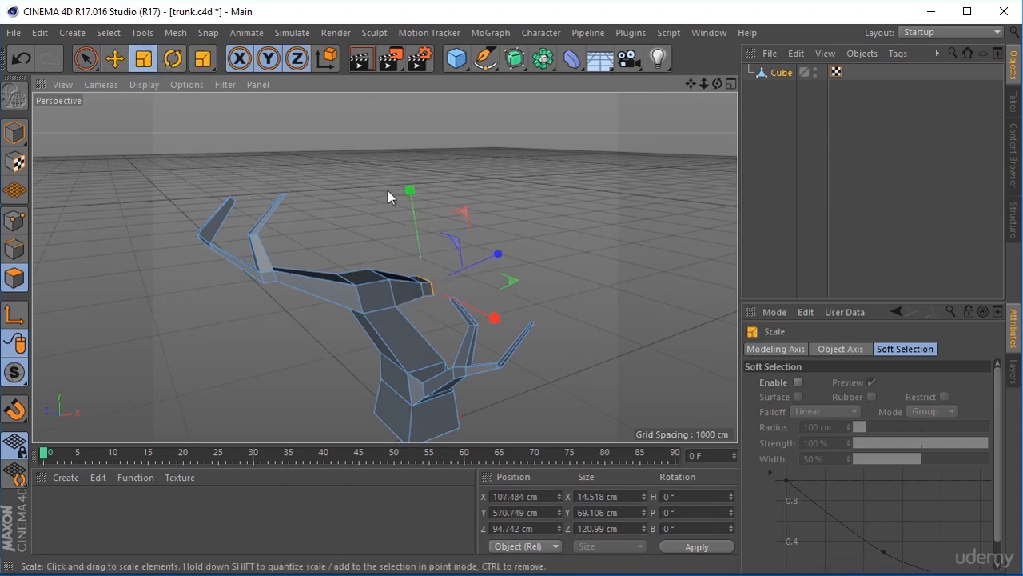
{"action": "left_click_drag", "start_coordinate": [412, 199], "coordinate": [412, 200]}
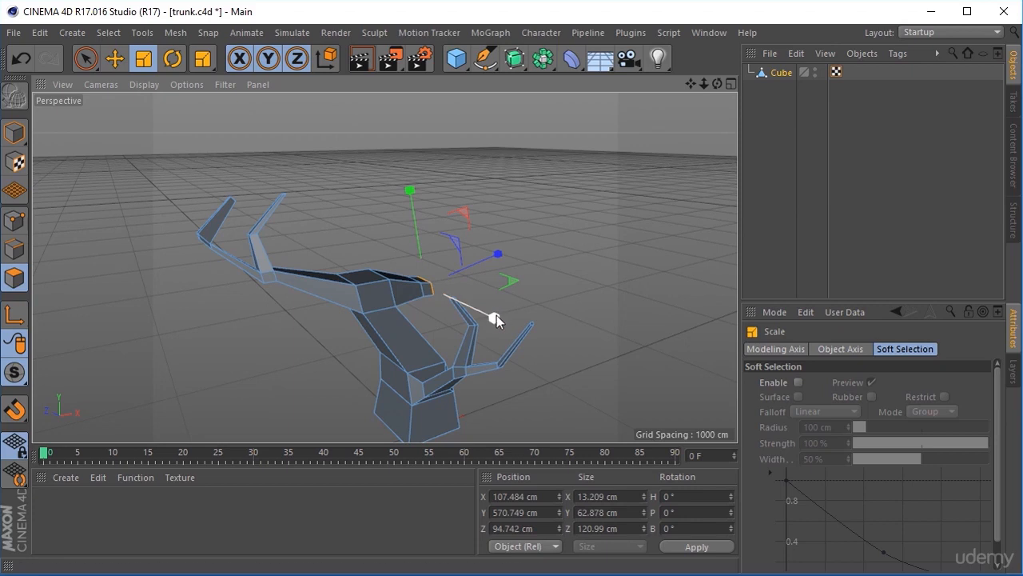
Extrude a twig from the side polygon of the third branch's last segment to about X 106, Y 788, Z -101 cm
{"action": "left_click_drag", "start_coordinate": [496, 315], "coordinate": [426, 289]}
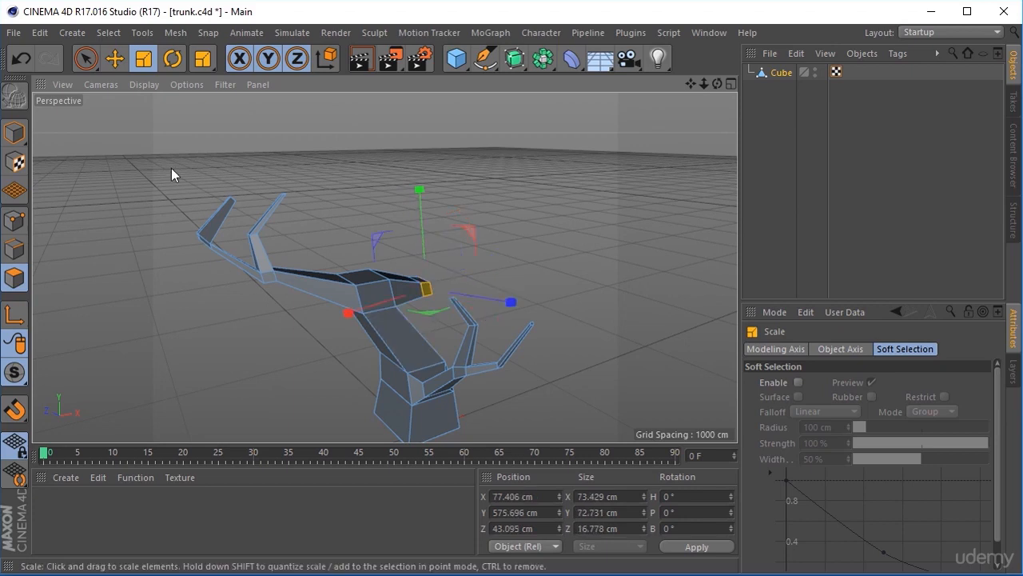
{"action": "left_click", "coordinate": [119, 60]}
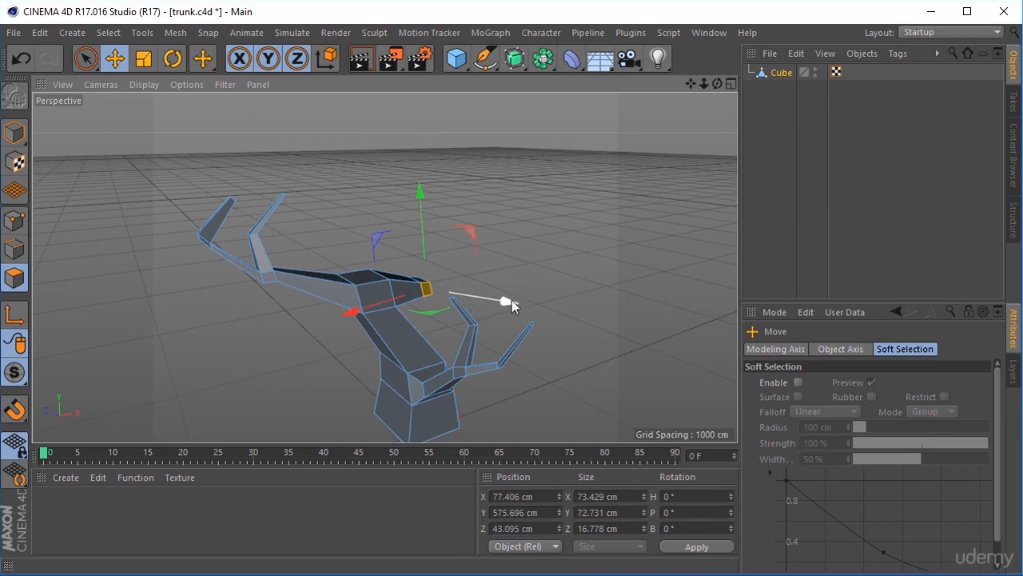
{"action": "left_click_drag", "start_coordinate": [512, 300], "coordinate": [536, 313]}
{"action": "left_click_drag", "start_coordinate": [449, 204], "coordinate": [444, 163]}
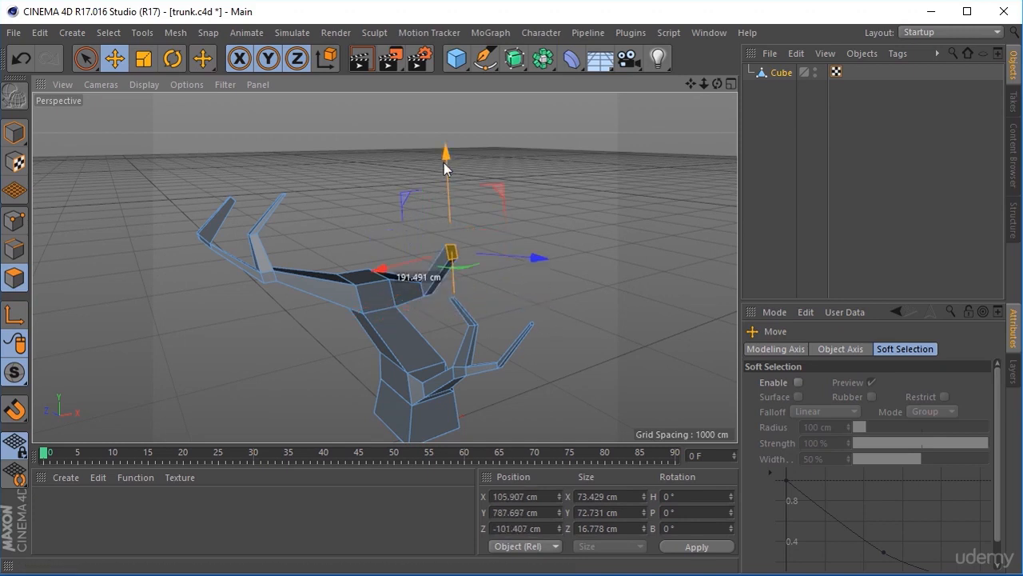
Move the third branch's twig end to about X 158, Y 743, Z -97 cm
{"action": "left_click_drag", "start_coordinate": [520, 318], "coordinate": [565, 294], "text": "alt"}
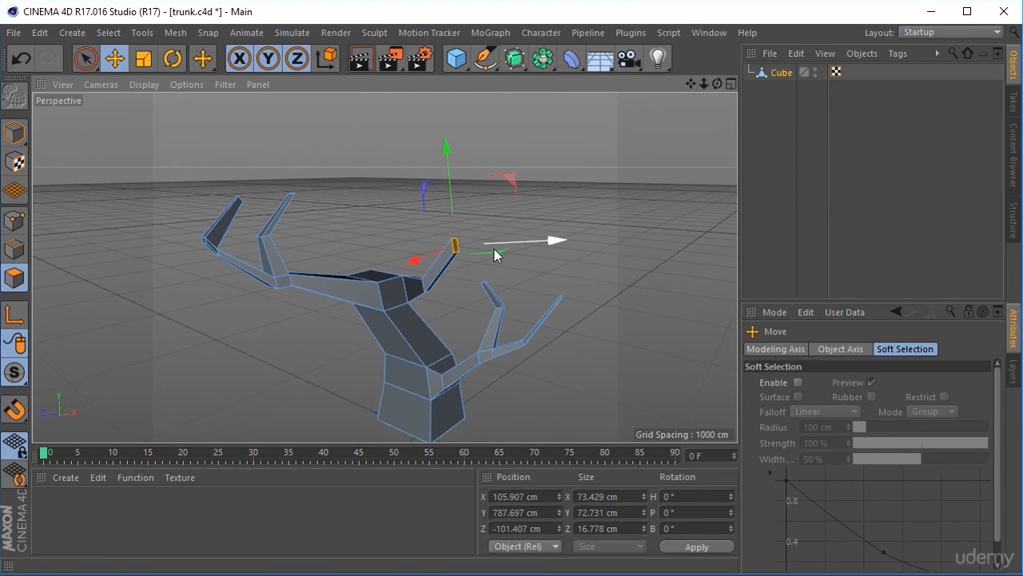
{"action": "left_click_drag", "start_coordinate": [626, 235], "coordinate": [258, 282], "text": "alt"}
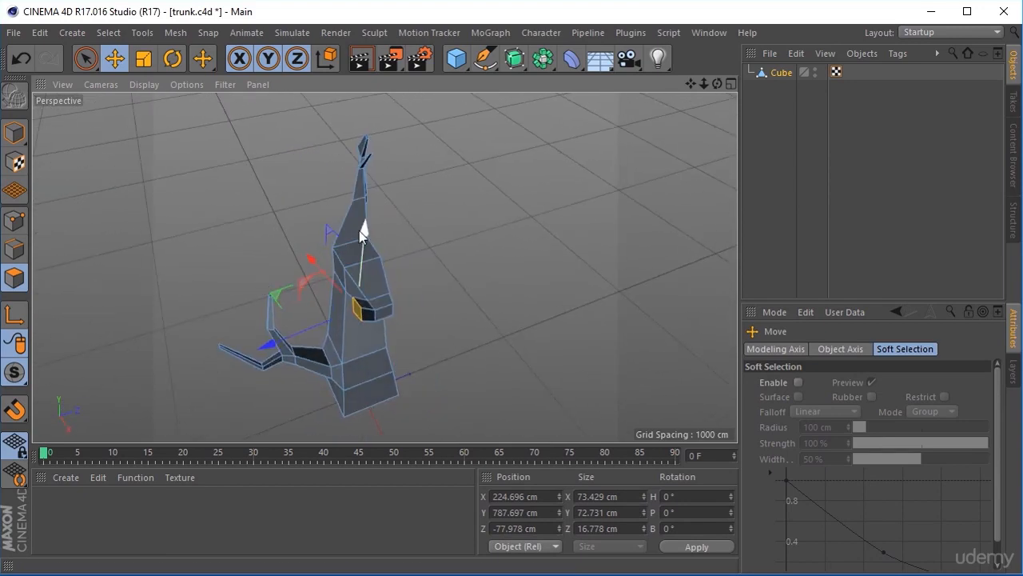
{"action": "left_click_drag", "start_coordinate": [367, 234], "coordinate": [367, 245]}
{"action": "left_click_drag", "start_coordinate": [244, 286], "coordinate": [495, 235], "text": "alt"}
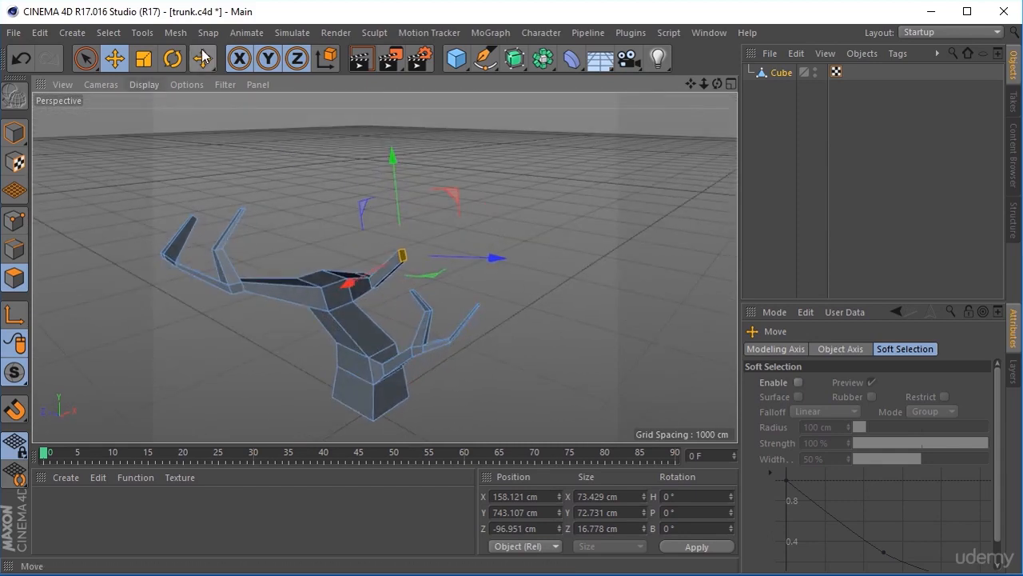
Rotate the twig's end polygon until it lies nearly flat, about 86 × 1 × 68 cm, deselect it and return to the Move tool
{"action": "left_click", "coordinate": [175, 59]}
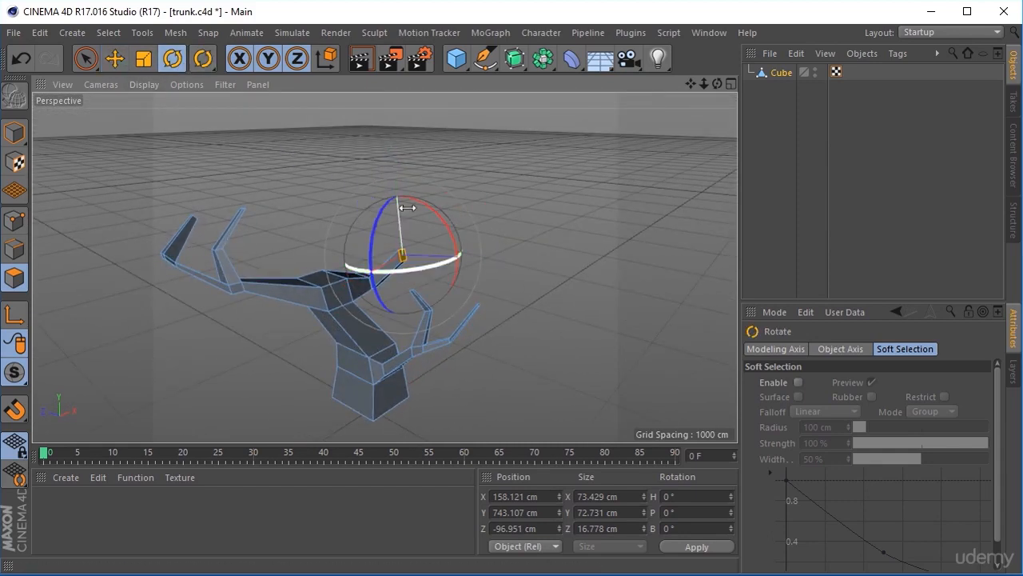
{"action": "left_click_drag", "start_coordinate": [434, 211], "coordinate": [302, 140]}
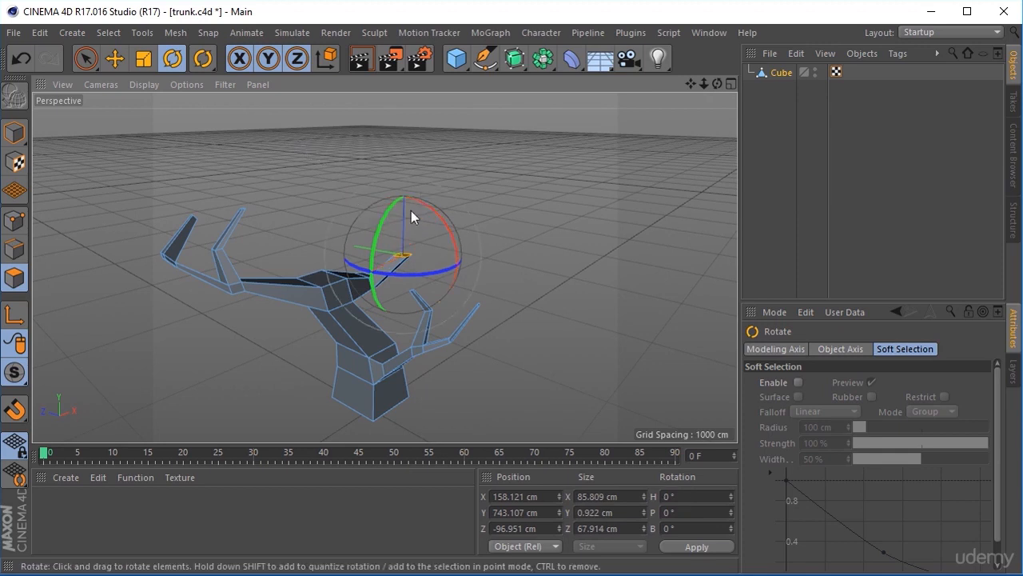
{"action": "left_click", "coordinate": [491, 229]}
{"action": "left_click", "coordinate": [115, 59]}
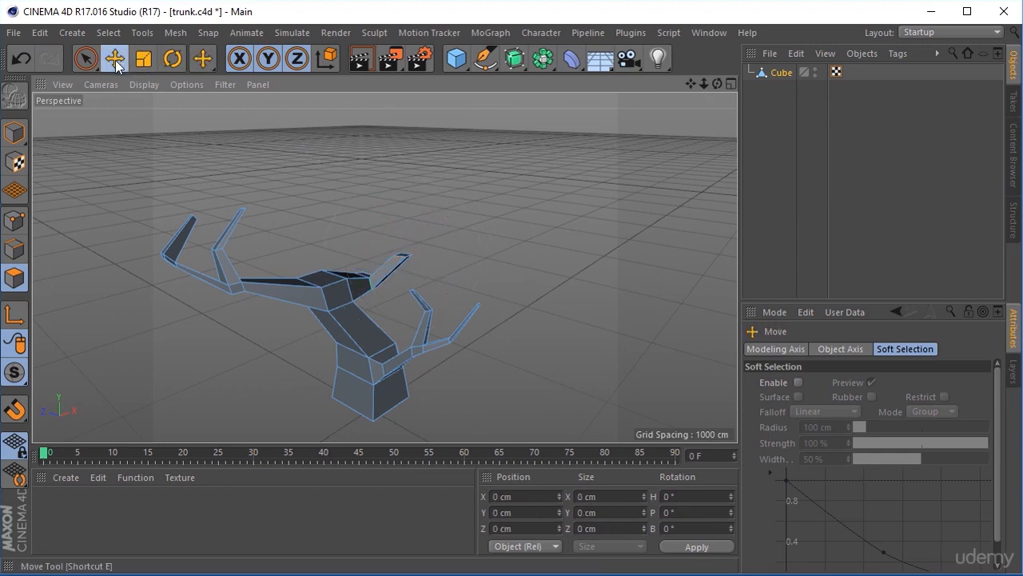
Extrude the third branch's flat twig end upward, shrink the new end to about 64 × 1 × 45 cm and move it to about X 184, Y 1027, Z -230 cm
{"action": "left_click", "coordinate": [403, 256]}
{"action": "left_click_drag", "start_coordinate": [403, 226], "coordinate": [403, 158]}
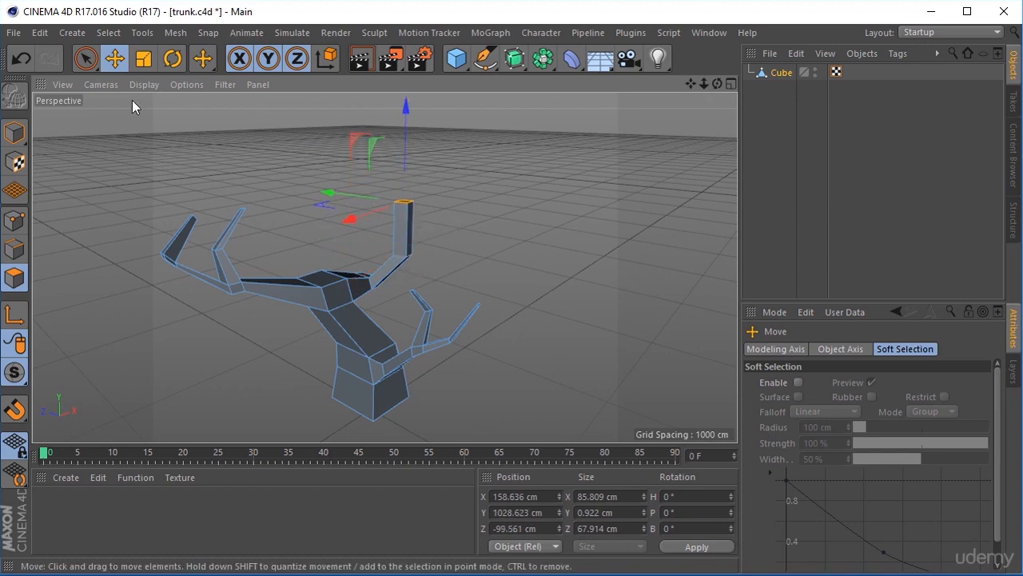
{"action": "left_click", "coordinate": [143, 59]}
{"action": "left_click_drag", "start_coordinate": [388, 215], "coordinate": [353, 194]}
{"action": "left_click", "coordinate": [114, 59]}
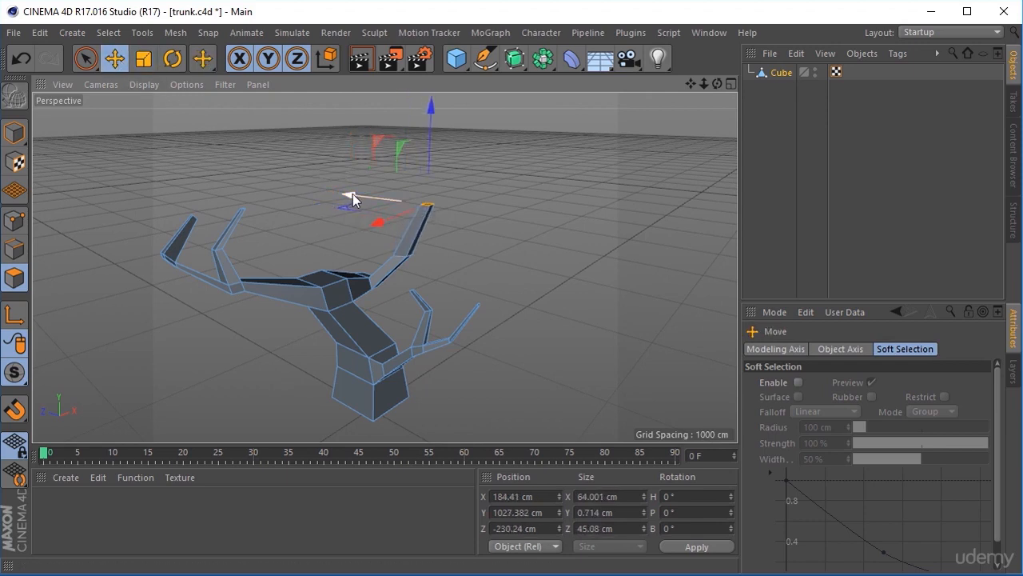
Extrude further bent segments from that end up to about X 203, Y 1366, Z -325 cm and scale the tip to about 28 × 4 × 11 cm
{"action": "left_click_drag", "start_coordinate": [429, 165], "coordinate": [404, 162]}
{"action": "key", "text": "t"}
{"action": "key", "text": "r"}
{"action": "key", "text": "e"}
{"action": "left_click_drag", "start_coordinate": [462, 116], "coordinate": [457, 92]}
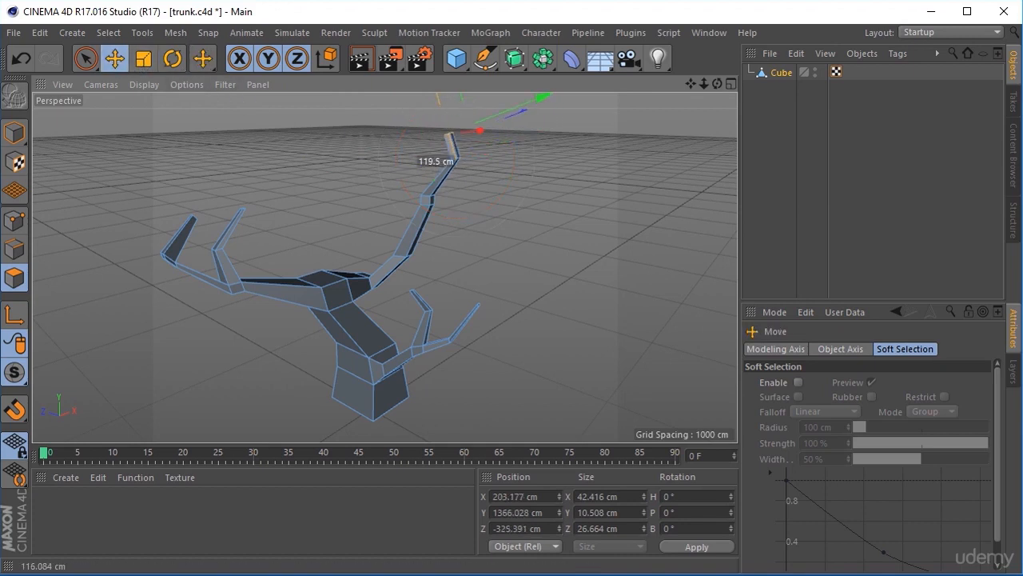
{"action": "left_click", "coordinate": [144, 59]}
{"action": "left_click_drag", "start_coordinate": [510, 114], "coordinate": [473, 132]}
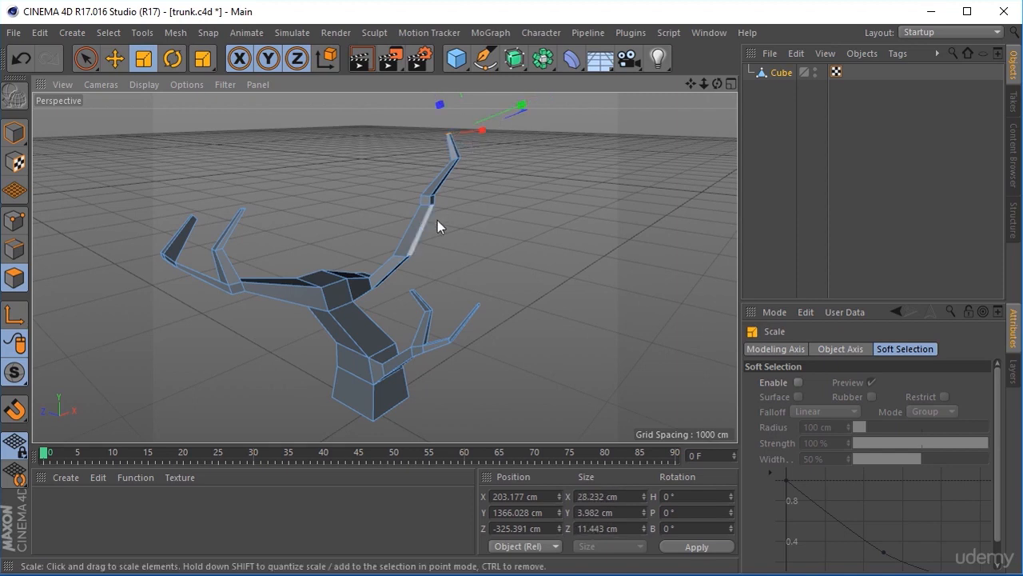
Extrude a side twig from the short middle segment to about X 226, Y 1172, Z -476 cm and rotate its end polygon nearly flat
{"action": "left_click", "coordinate": [439, 200]}
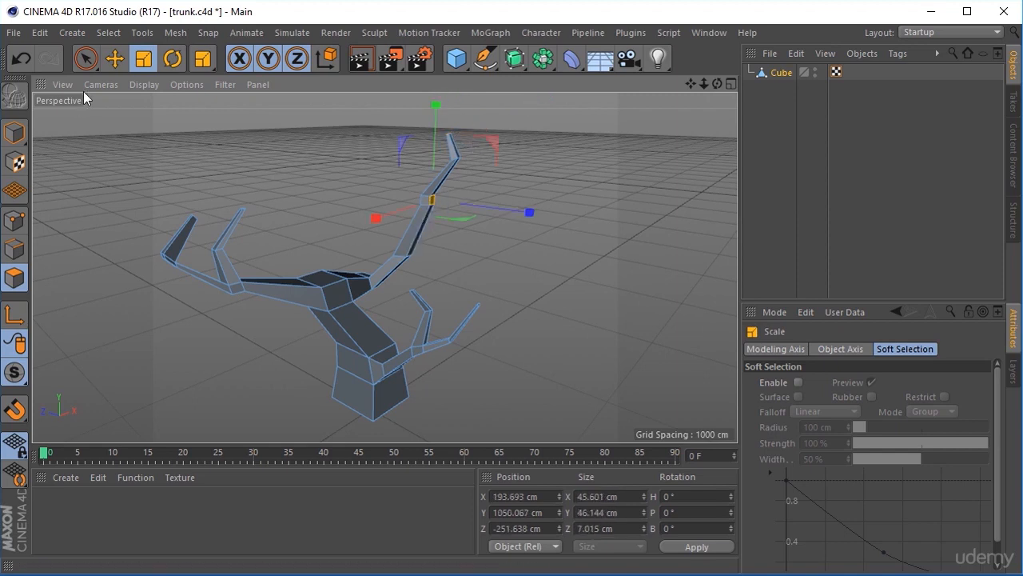
{"action": "left_click", "coordinate": [114, 58]}
{"action": "left_click_drag", "start_coordinate": [530, 217], "coordinate": [579, 217]}
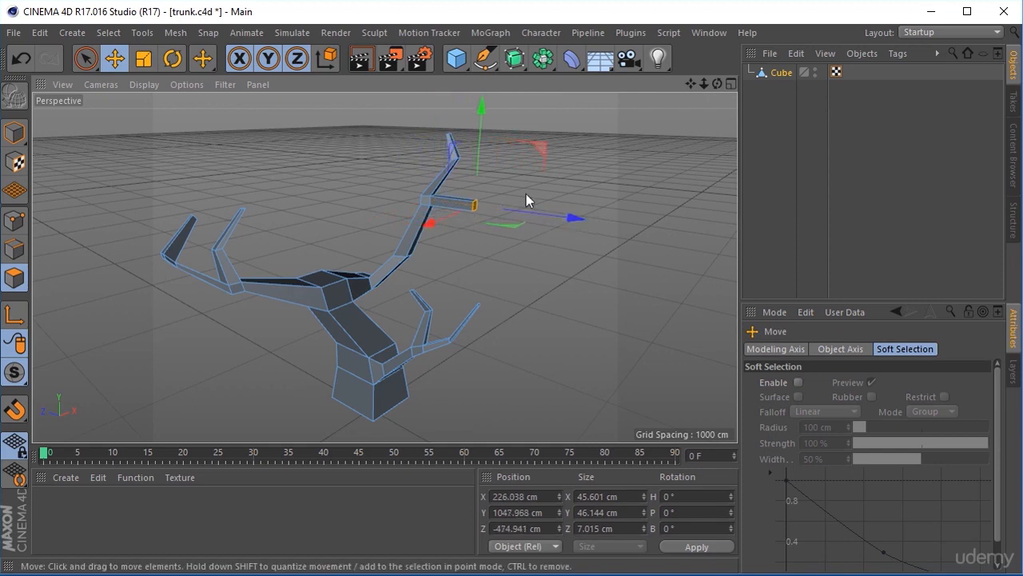
{"action": "left_click_drag", "start_coordinate": [481, 147], "coordinate": [483, 117]}
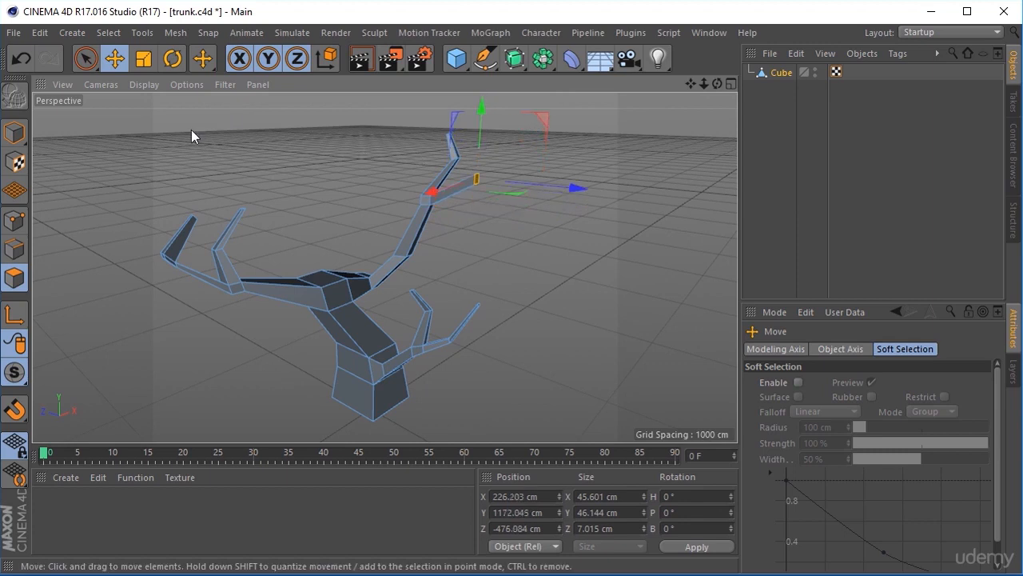
{"action": "left_click", "coordinate": [172, 58]}
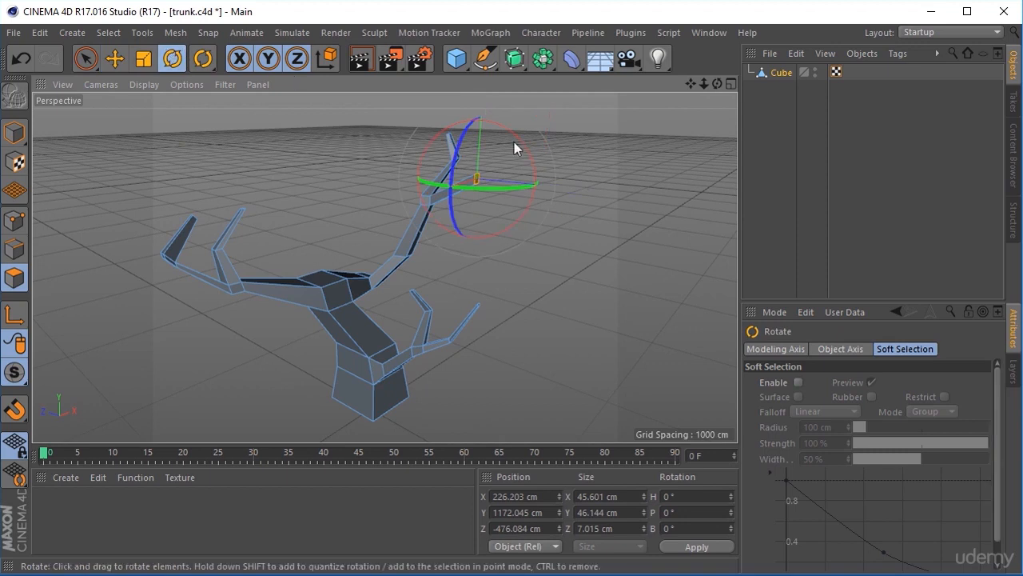
{"action": "left_click_drag", "start_coordinate": [513, 131], "coordinate": [403, 121]}
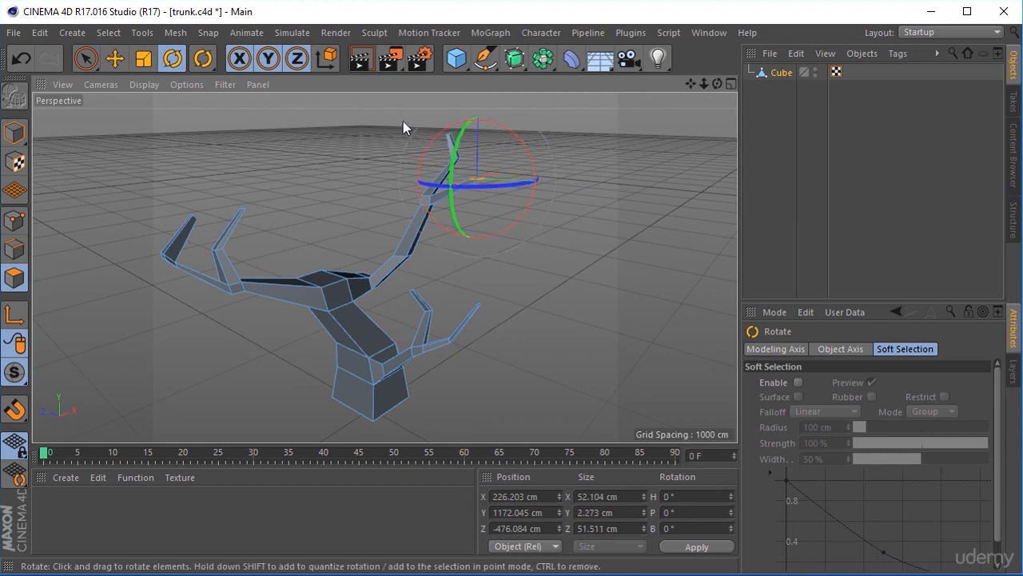
Extrude the side twig's flat end upward and shift the new end outward to about X 240, Y 1349, Z -572 cm
{"action": "left_click", "coordinate": [122, 55]}
{"action": "left_click_drag", "start_coordinate": [478, 122], "coordinate": [478, 87]}
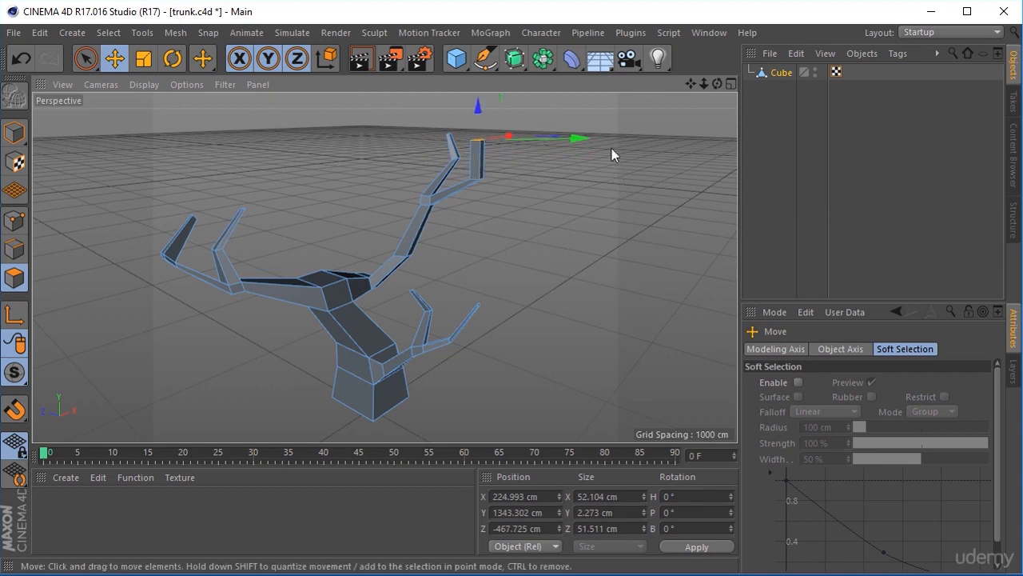
{"action": "left_click_drag", "start_coordinate": [576, 143], "coordinate": [601, 142]}
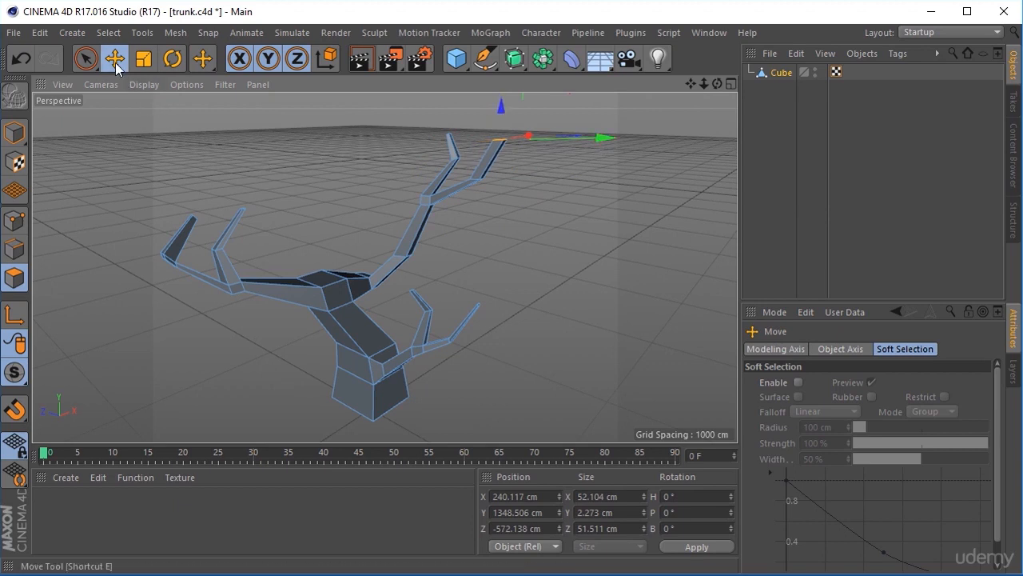
Scale the side twig's tip polygon down to about 27 × 1 × 24 cm
{"action": "left_click", "coordinate": [145, 58]}
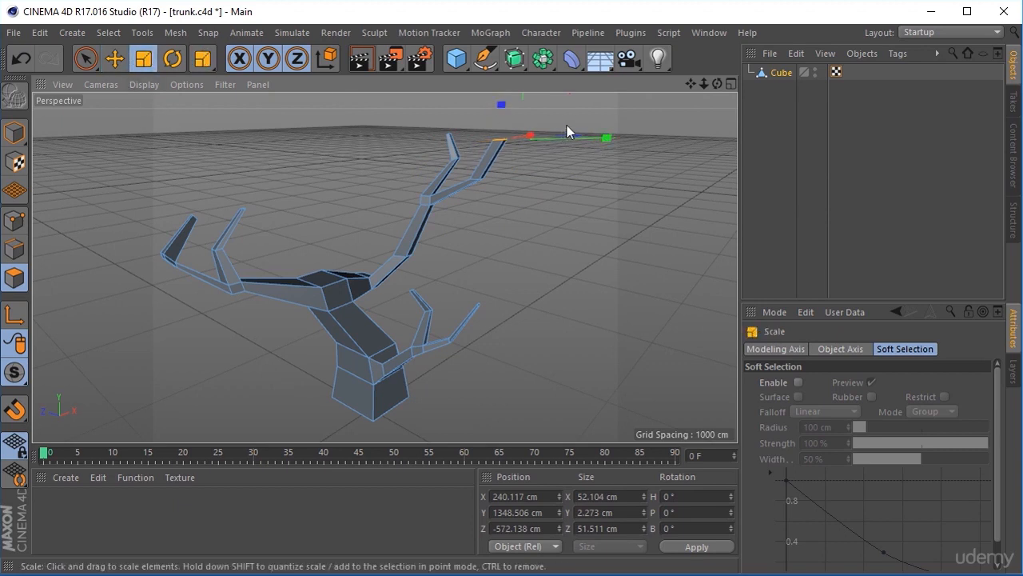
{"action": "left_click_drag", "start_coordinate": [577, 187], "coordinate": [466, 257], "text": "alt"}
{"action": "left_click_drag", "start_coordinate": [529, 297], "coordinate": [504, 267]}
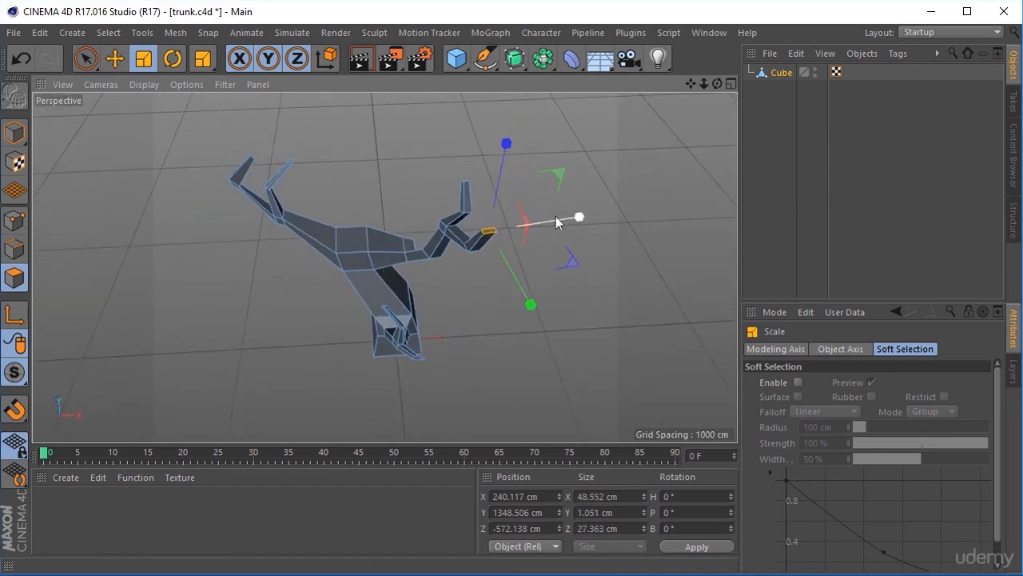
{"action": "left_click_drag", "start_coordinate": [581, 223], "coordinate": [537, 230]}
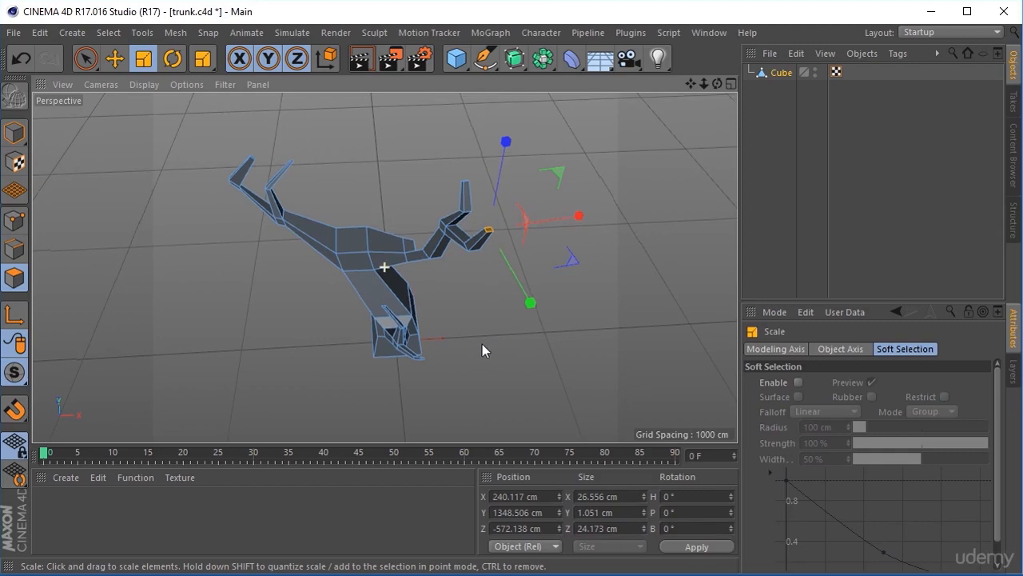